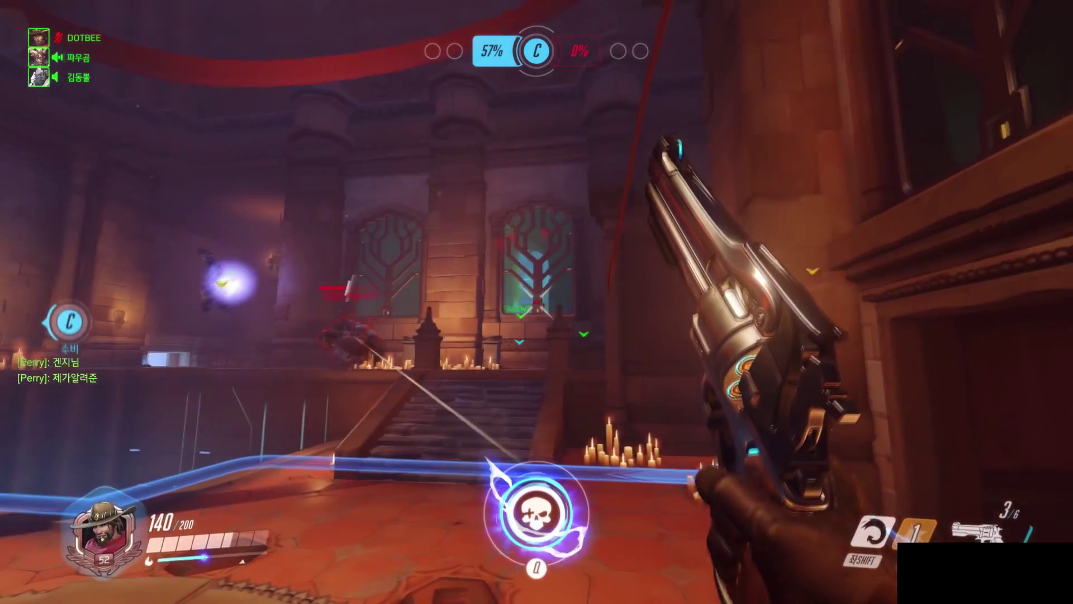
pyautogui.click(537, 301)
pyautogui.press('shift')
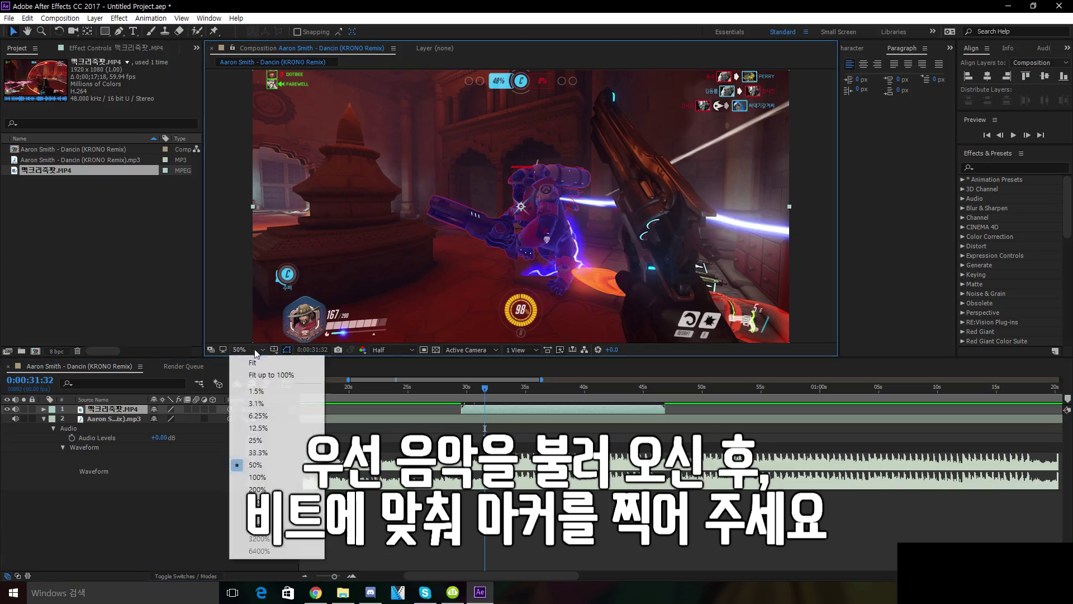
# Fit the composition preview up to 100% and move the current time to the music's first strong beat at 0:00:32:10
pyautogui.click(317, 378)
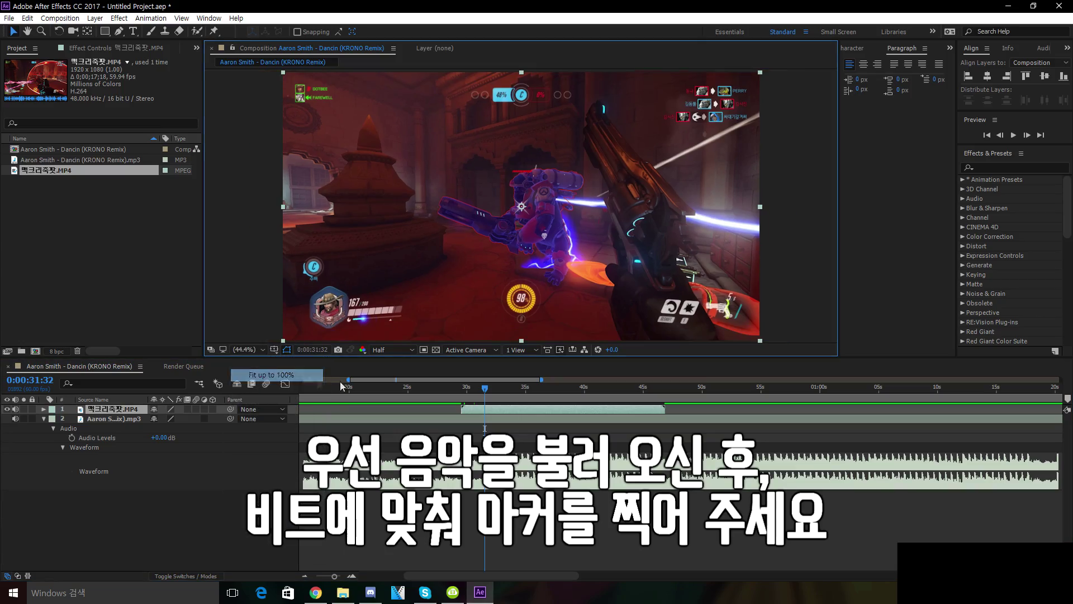
pyautogui.scroll(1, 504, 438)
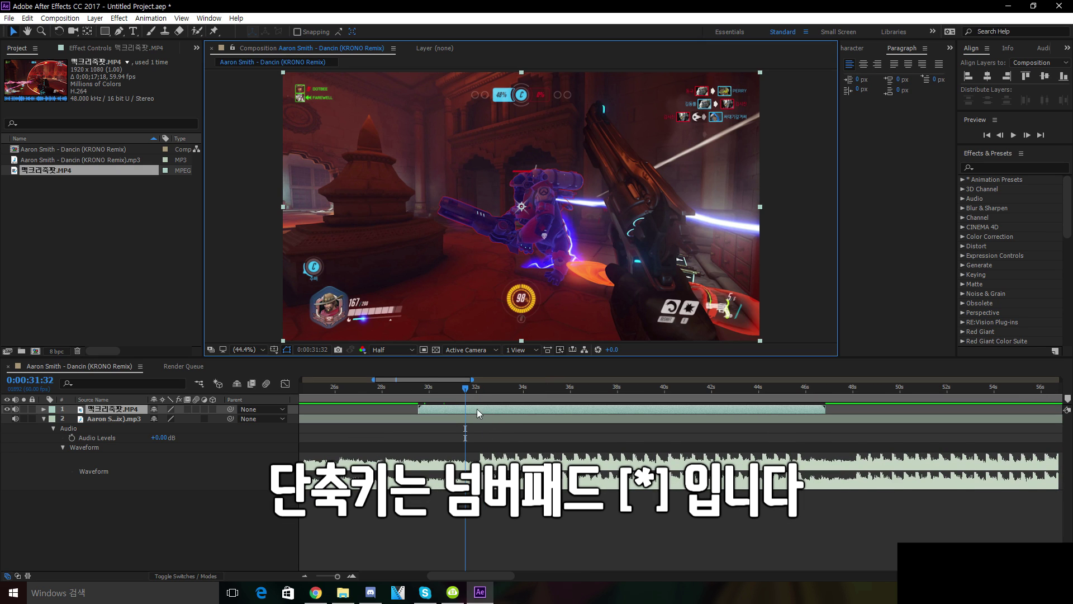
pyautogui.moveTo(470, 393); pyautogui.dragTo(480, 391)
pyautogui.scroll(3, 491, 434)
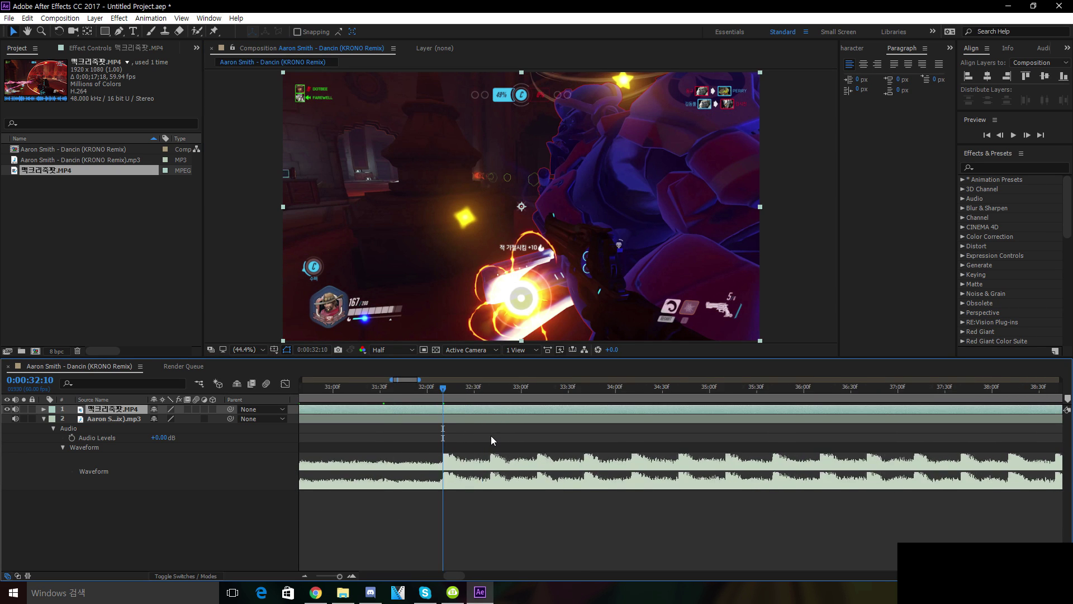
pyautogui.click(464, 524)
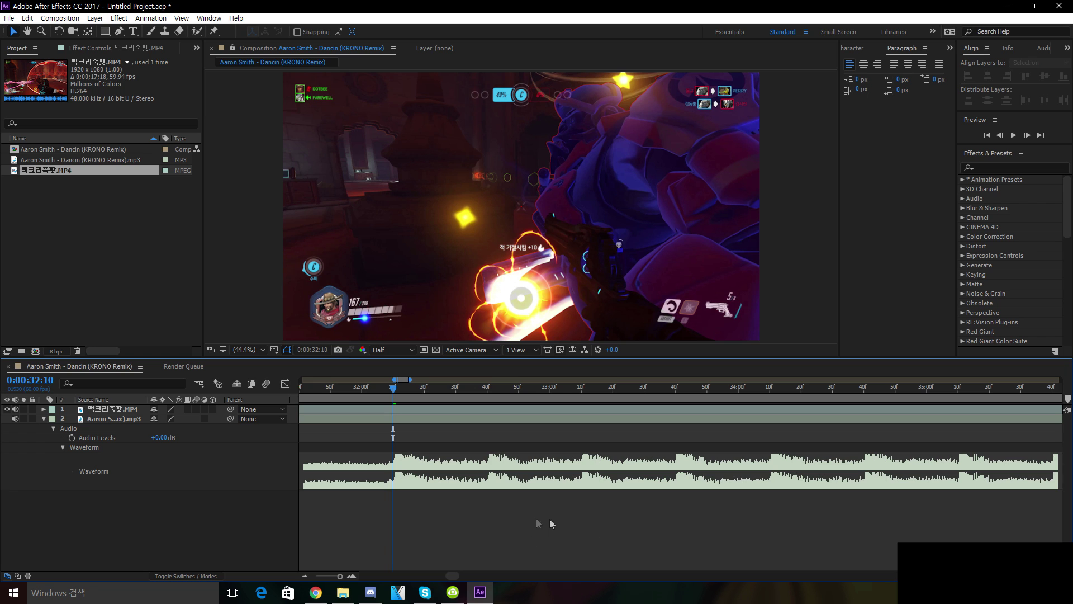
# Add composition markers on the music beats, every 30 frames from 0:00:32:10 through 0:00:37:40
pyautogui.press('space')
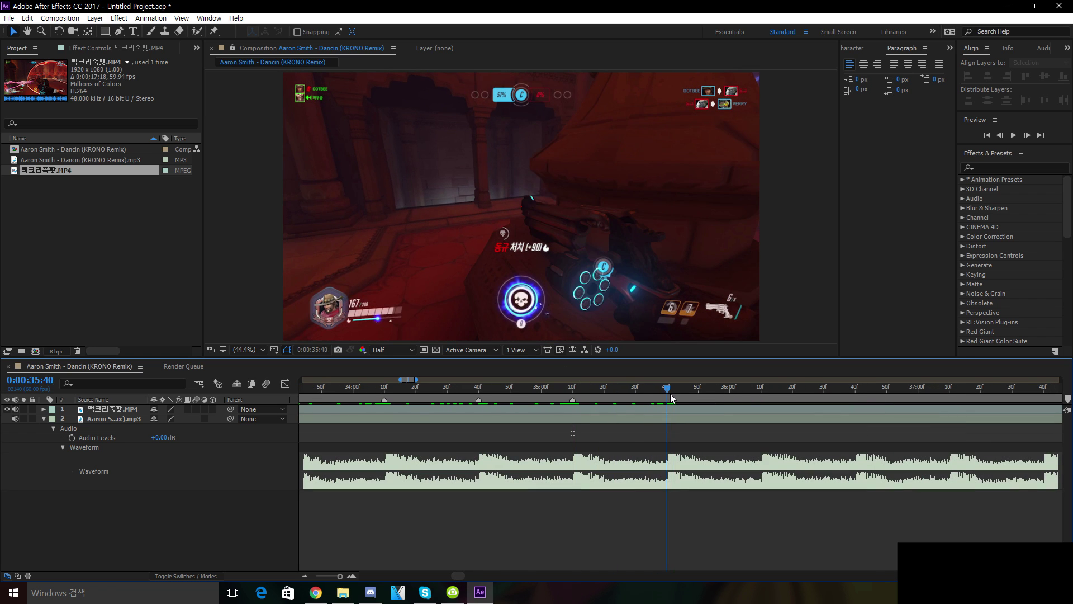
pyautogui.press('KP_Multiply')
pyautogui.moveTo(854, 394); pyautogui.dragTo(1043, 394)
pyautogui.press('KP_Multiply')
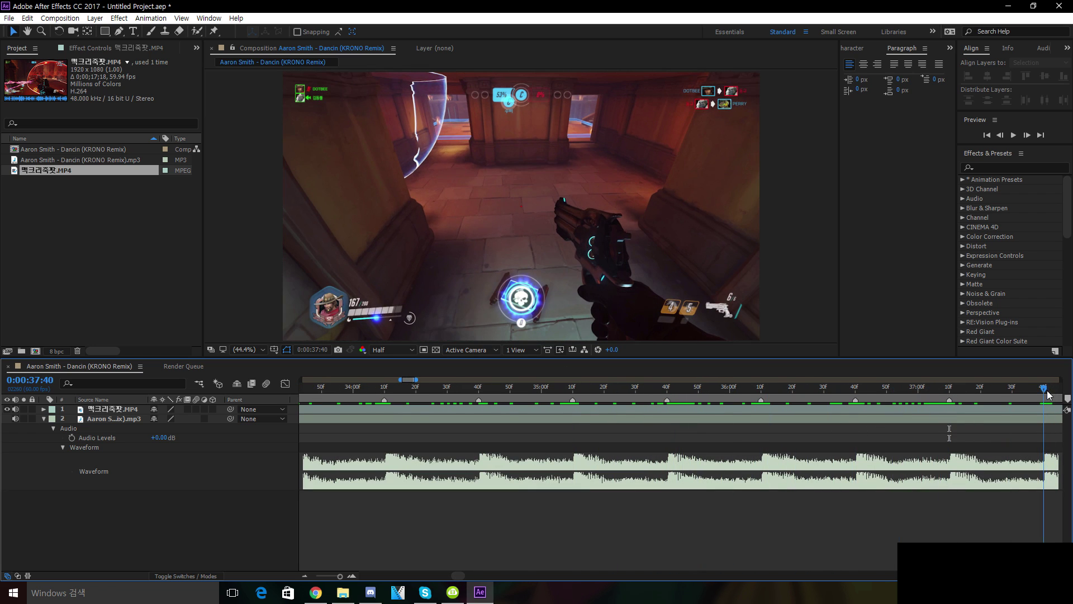
pyautogui.press('KP_Multiply')
# Return the current time to the first beat marker at 0:00:32:10 and slide the gameplay clip earlier along the timeline
pyautogui.scroll(-3, 719, 481)
pyautogui.press('-')
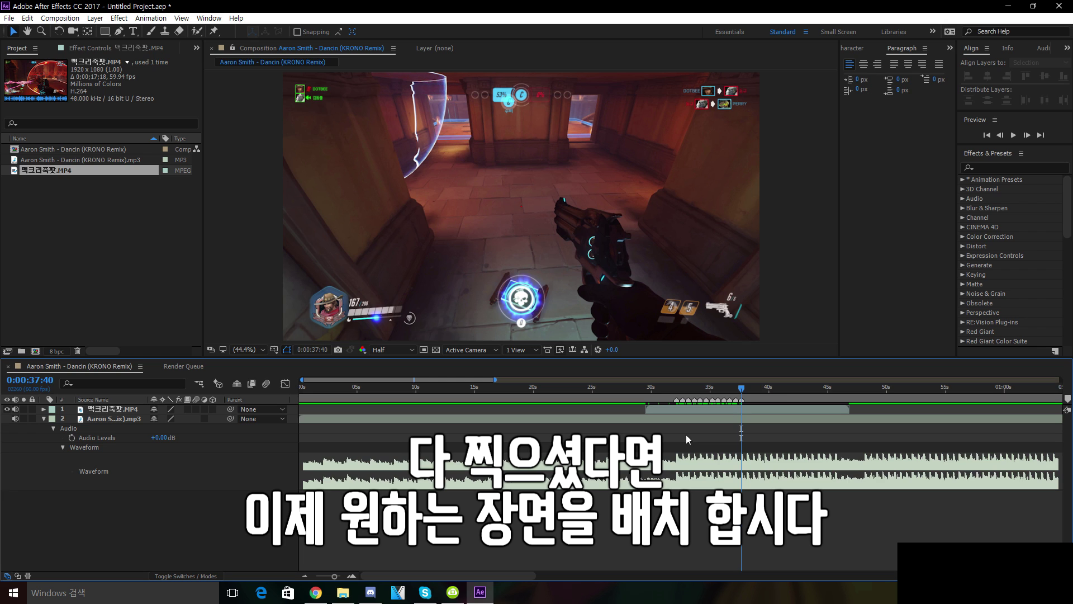
pyautogui.press('=')
pyautogui.click(667, 388)
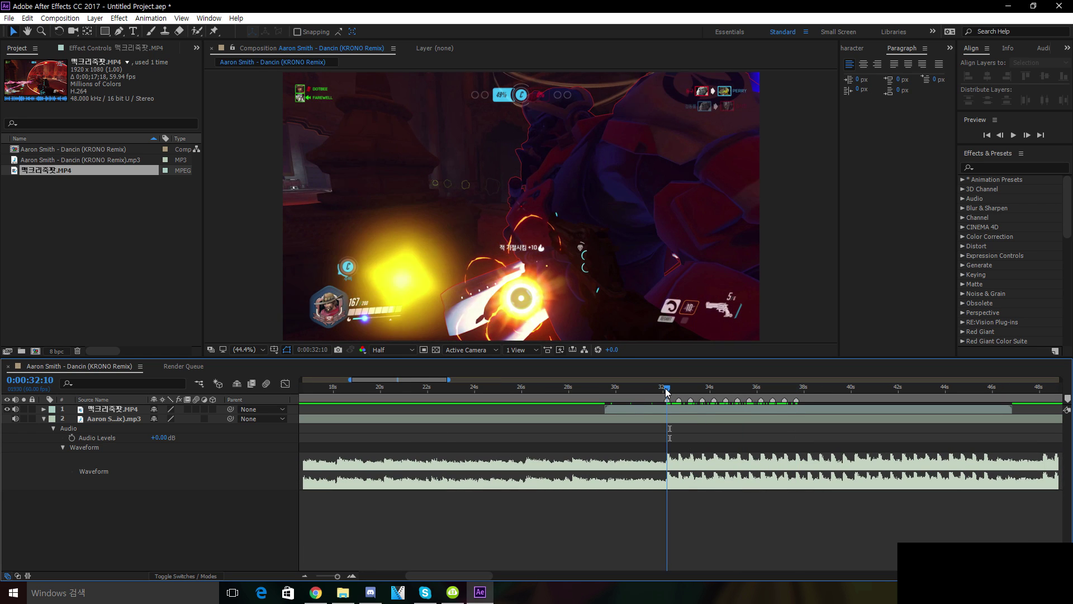
pyautogui.press('=')
pyautogui.press('=')
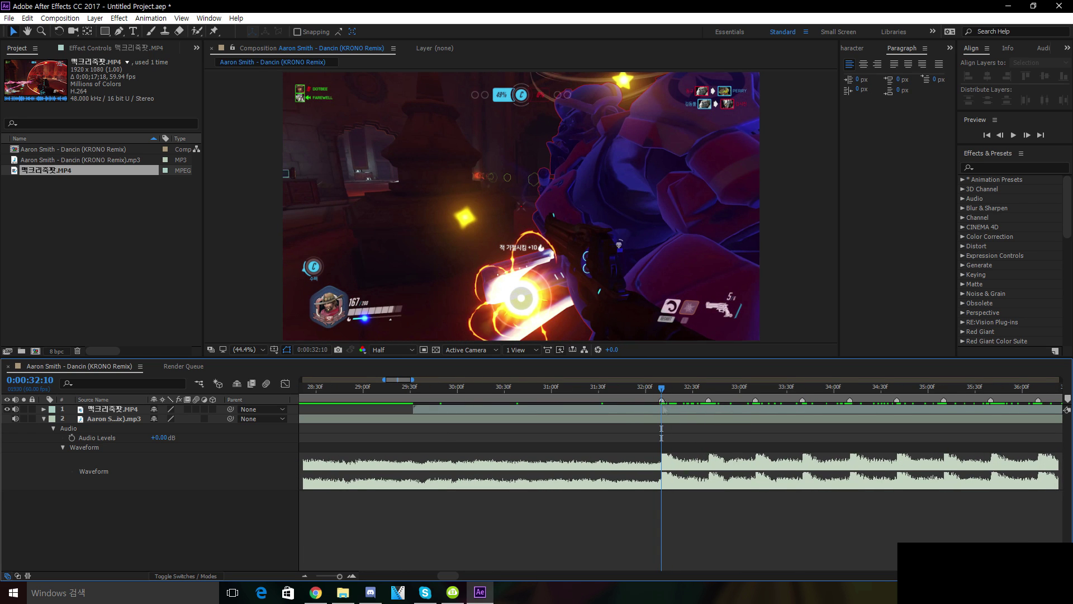
pyautogui.moveTo(758, 412); pyautogui.dragTo(732, 413)
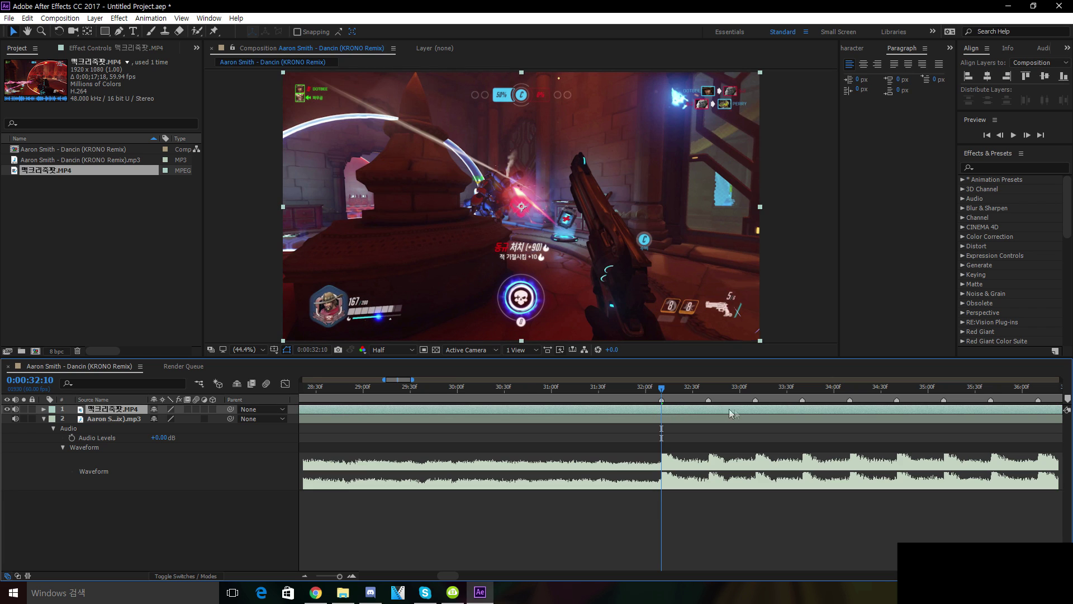
# Set the preview resolution to Quarter and slide the gameplay clip earlier until a gunshot lands on the 0:00:32:10 marker
pyautogui.click(394, 349)
pyautogui.click(408, 409)
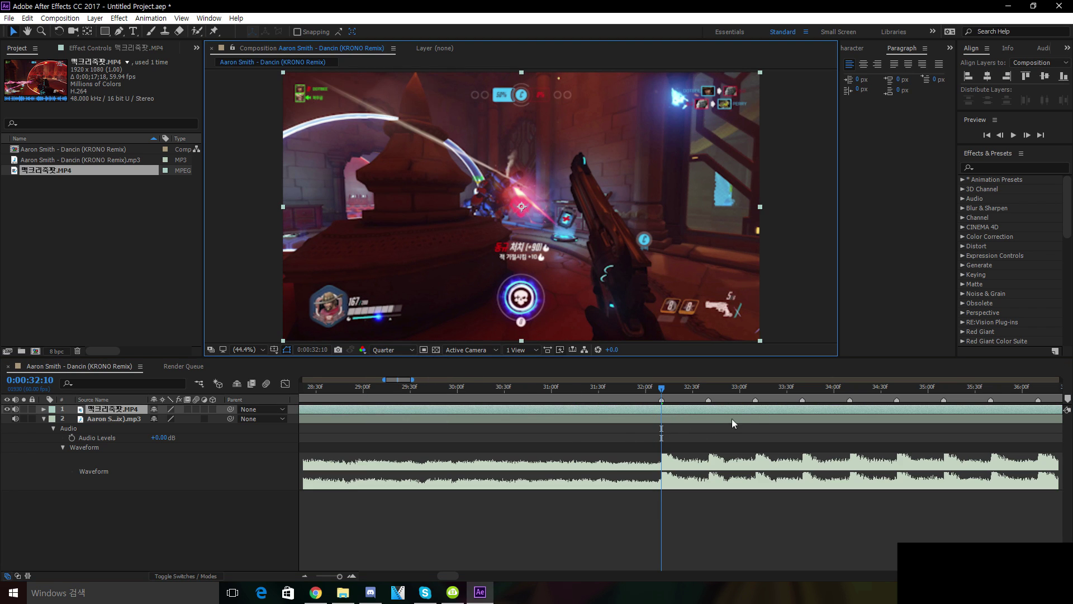
pyautogui.moveTo(737, 414); pyautogui.dragTo(487, 408)
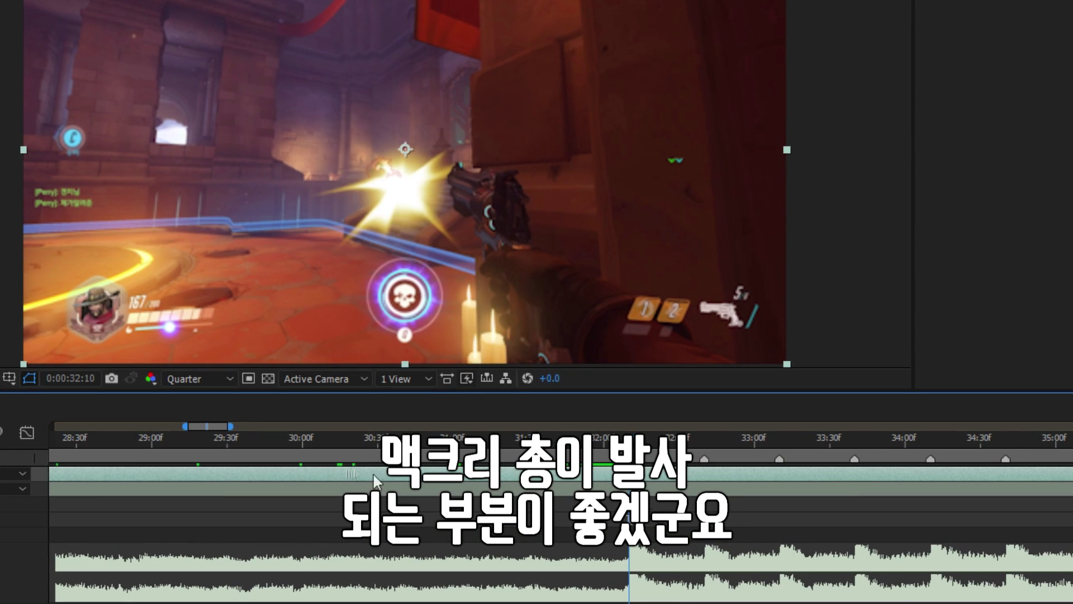
pyautogui.press('space')
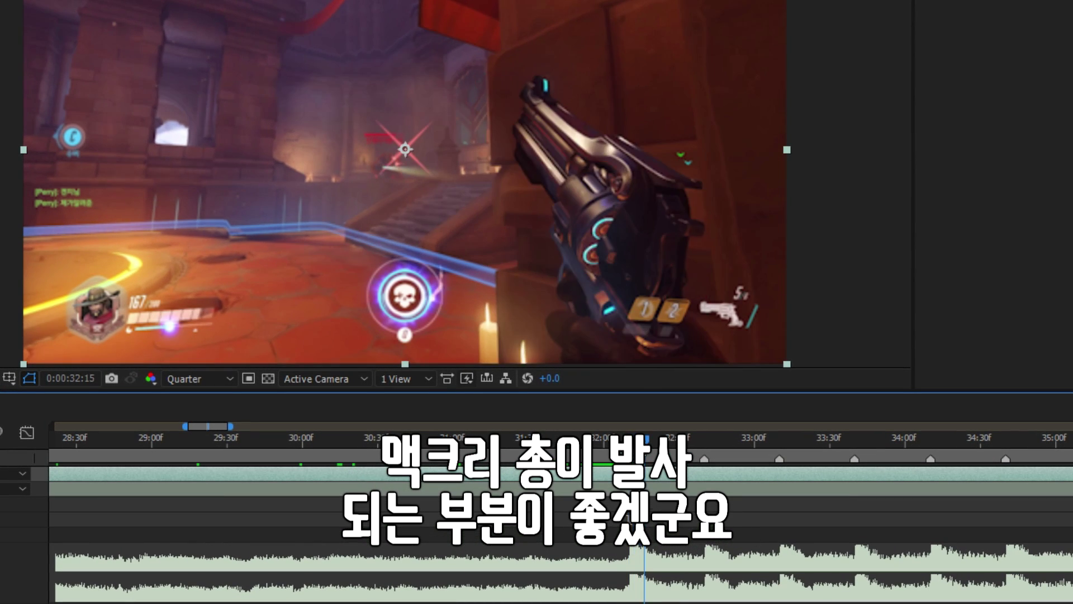
# Split the gameplay clip at the next gunshot, 0:00:32:38, and align the new part with the 0:00:32:40 marker
pyautogui.moveTo(668, 438); pyautogui.dragTo(698, 438)
pyautogui.hotkey('alt', '[')
pyautogui.hotkey('ctrl', 'shift', 'd')
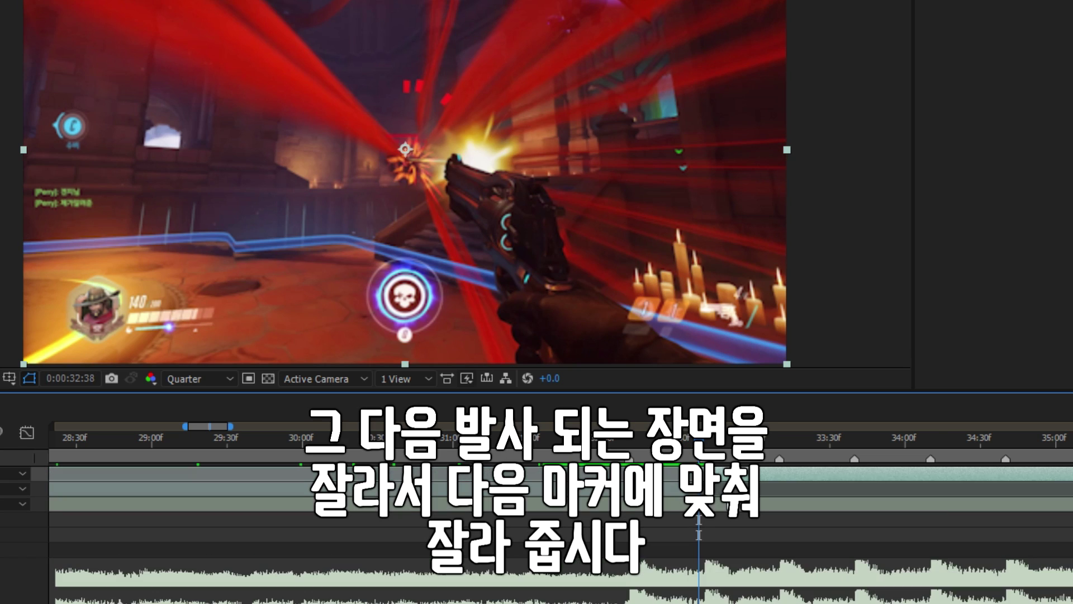
pyautogui.scroll(1, 720, 485)
pyautogui.moveTo(706, 475); pyautogui.dragTo(710, 475)
# Split the clip at the following gunshots and align the new parts with the 0:00:33:10 and 0:00:33:40 markers
pyautogui.moveTo(673, 439); pyautogui.dragTo(829, 438)
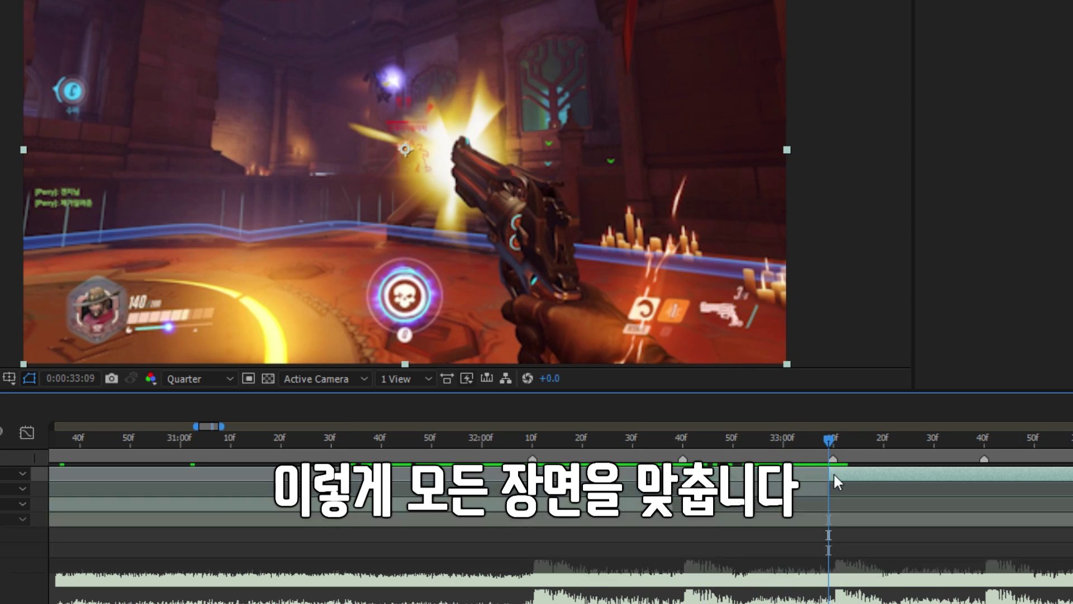
pyautogui.hotkey('ctrl', 'shift', 'd')
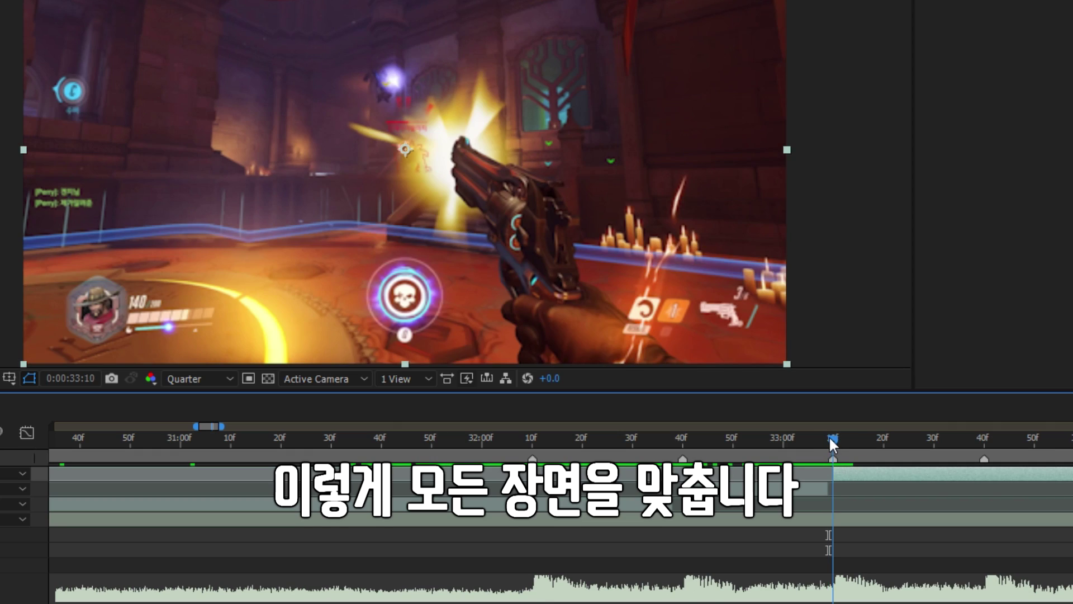
pyautogui.moveTo(829, 435); pyautogui.dragTo(983, 440)
pyautogui.hotkey('ctrl', 'shift', 'd')
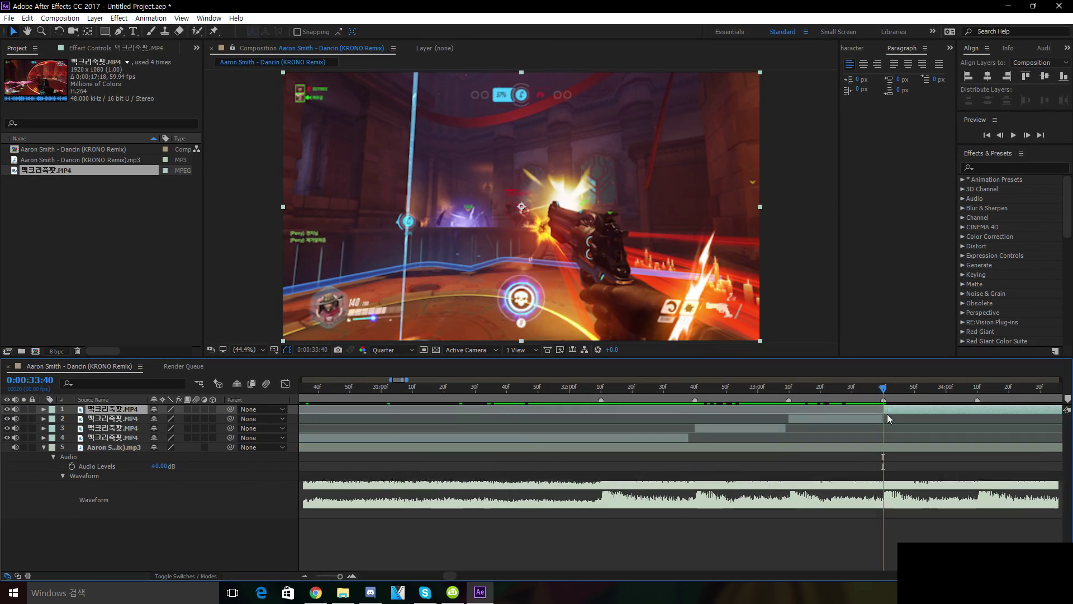
# Continue cutting the gameplay footage at each gunshot and place the pieces on the beat markers through 0:00:35:40
pyautogui.moveTo(884, 390); pyautogui.dragTo(977, 394)
pyautogui.hotkey('ctrl', 'shift', 'd')
pyautogui.press('-')
pyautogui.moveTo(795, 391); pyautogui.dragTo(977, 394)
pyautogui.press('=')
pyautogui.hotkey('ctrl', 'shift', 'd')
pyautogui.click(852, 386)
pyautogui.hotkey('ctrl', 'shift', 'd')
pyautogui.moveTo(976, 394); pyautogui.dragTo(972, 394)
pyautogui.hotkey('ctrl', 'shift', 'd')
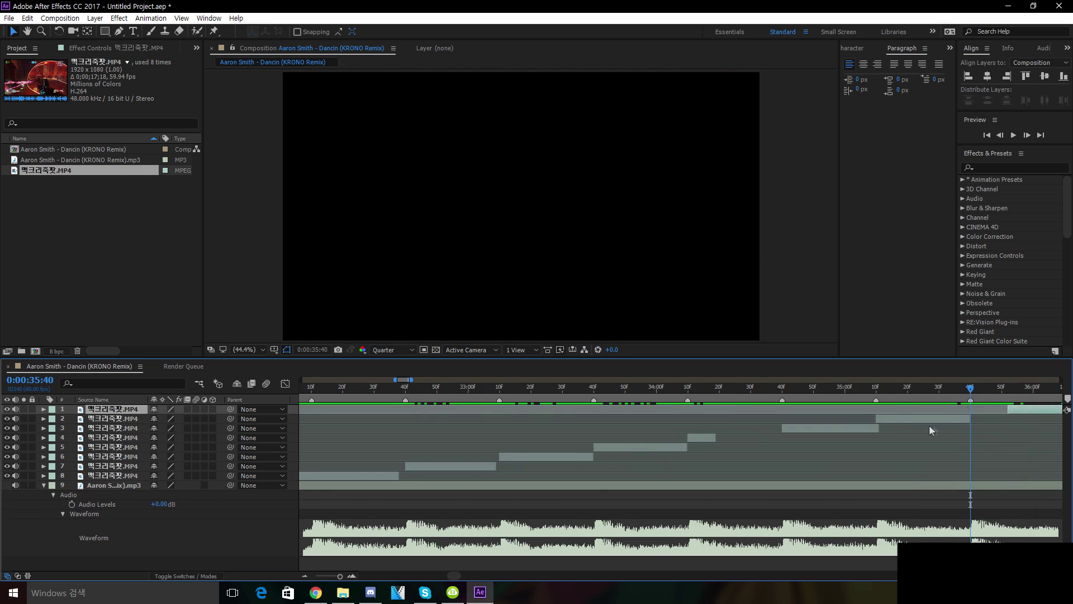
# Trim the start of the earliest gameplay clip to the first beat marker at 0:00:32:10
pyautogui.scroll(-2, 729, 425)
pyautogui.click(626, 388)
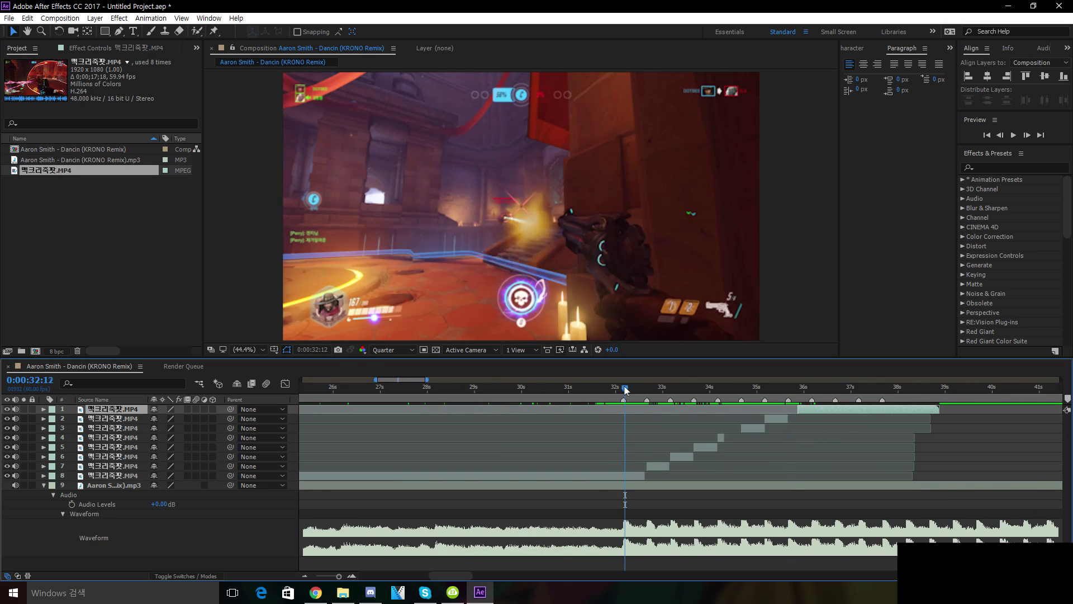
pyautogui.scroll(1, 627, 436)
pyautogui.click(626, 478)
pyautogui.hotkey('ctrl', 'shift', 'd')
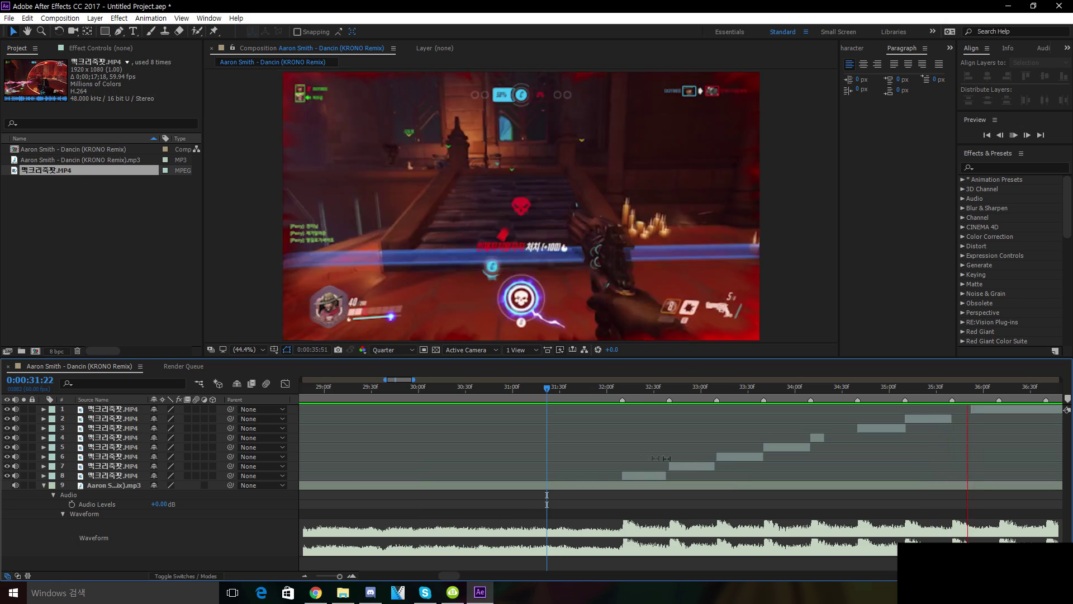
# Delete the leftover gameplay clip at the end of the sequence
pyautogui.click(862, 386)
pyautogui.click(993, 414)
pyautogui.press('Delete')
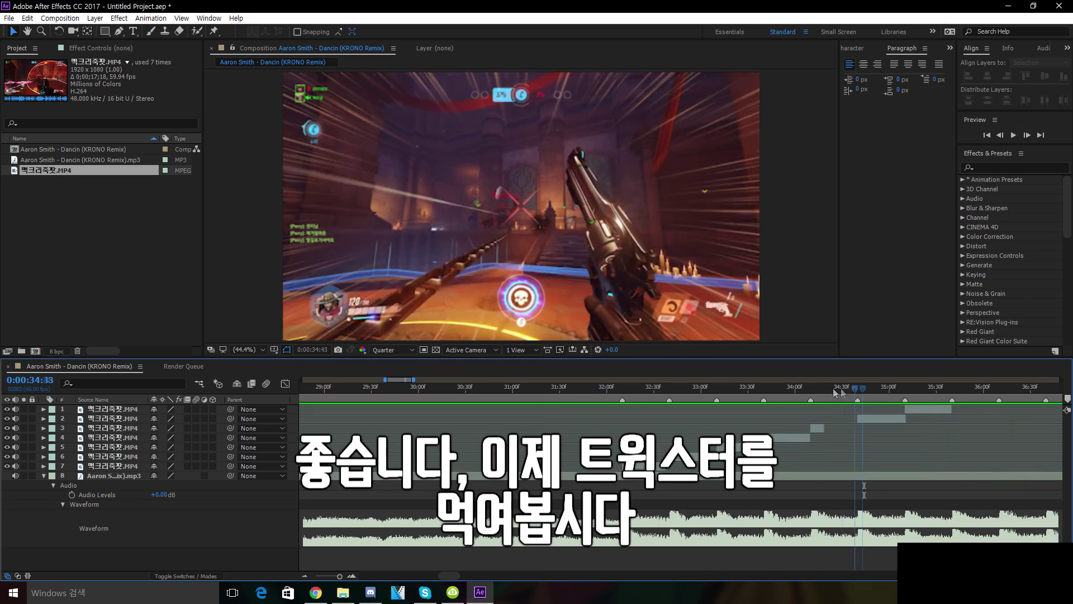
# Mute all seven gameplay clips, keep the music layer audible and collapse its audio properties
pyautogui.click(661, 390)
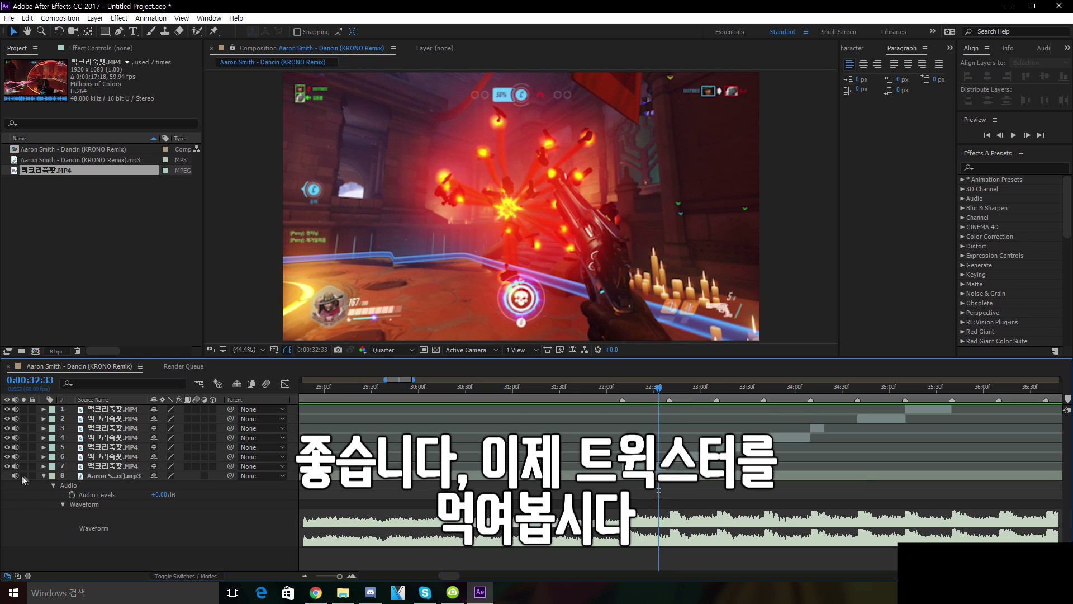
pyautogui.moveTo(15, 476); pyautogui.dragTo(17, 453)
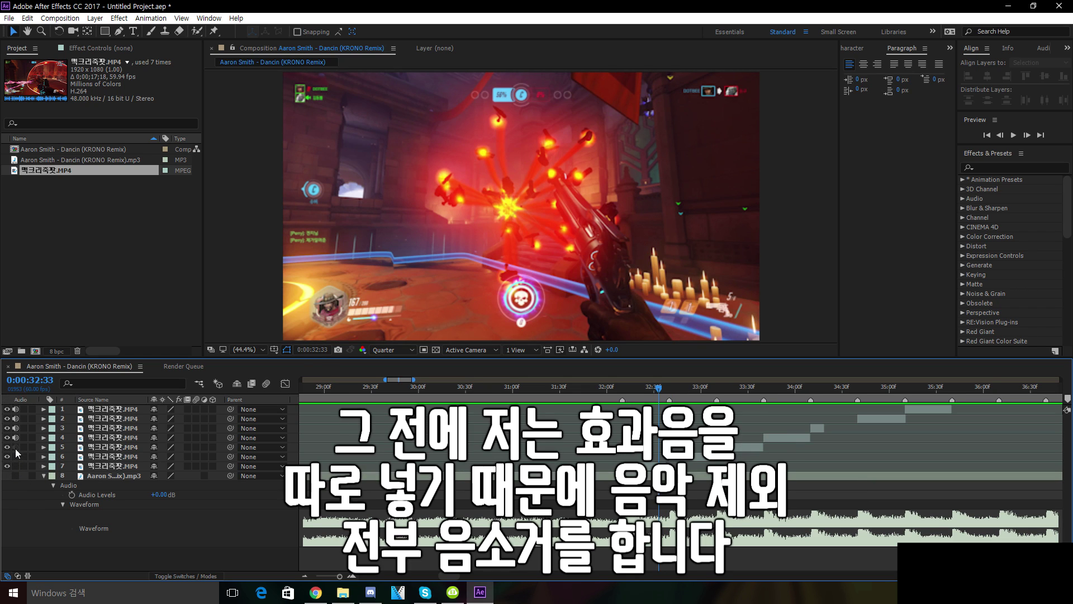
pyautogui.click(43, 474)
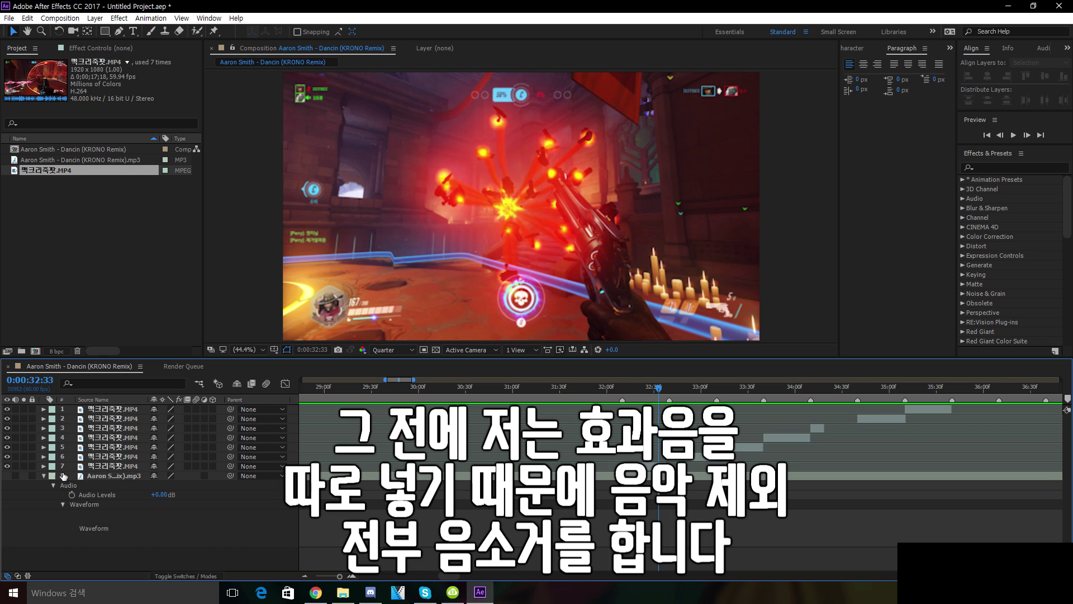
pyautogui.click(16, 475)
pyautogui.click(51, 485)
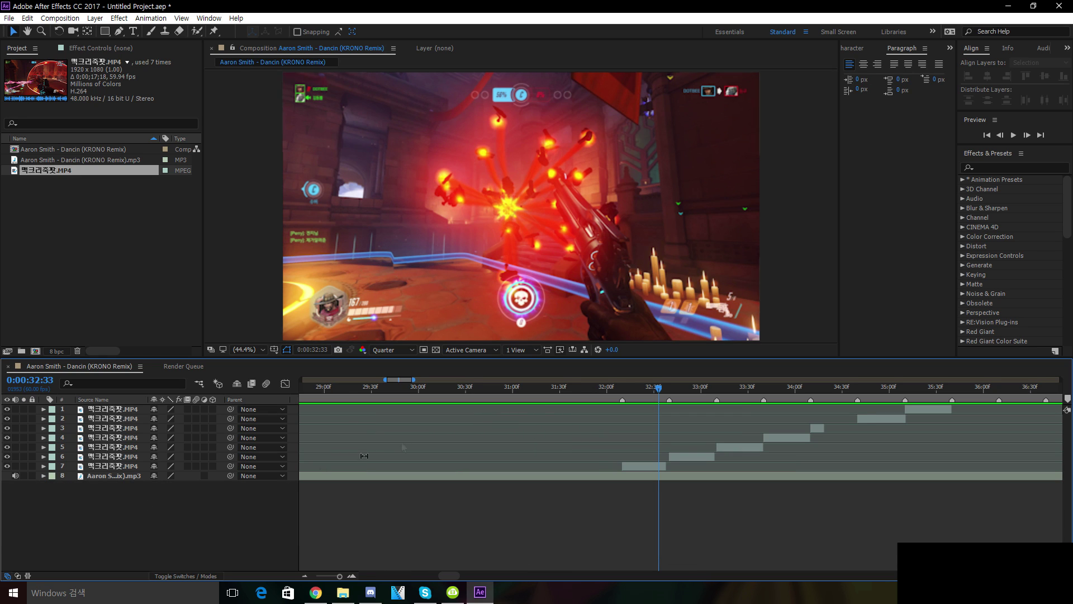
# Search the effects for "twixtor" and apply Twixtor Pro to the first gameplay clip
pyautogui.moveTo(657, 389); pyautogui.dragTo(629, 386)
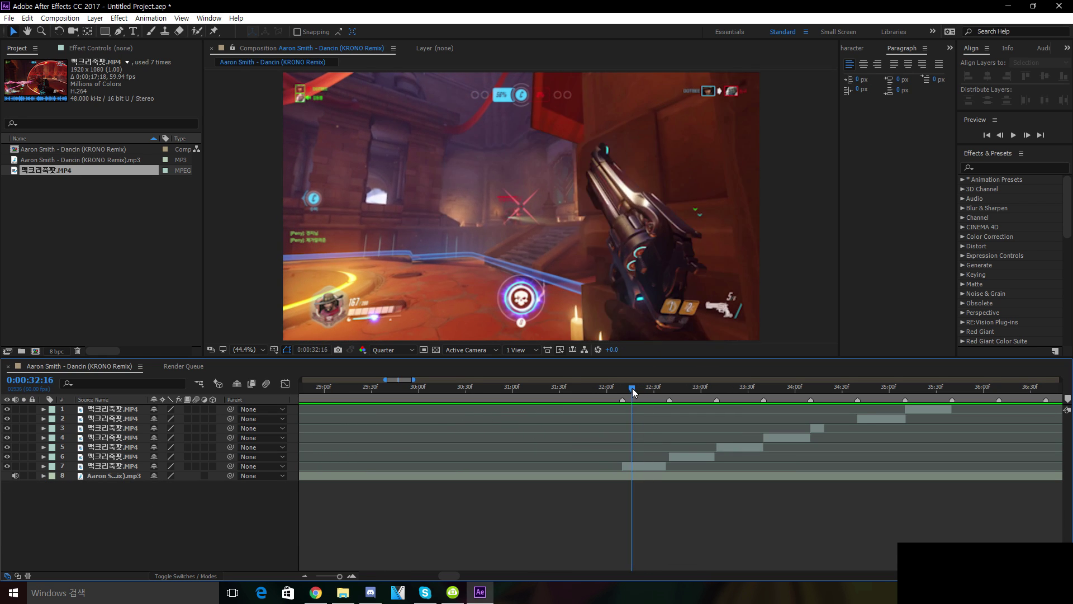
pyautogui.click(997, 168)
pyautogui.write('twui')
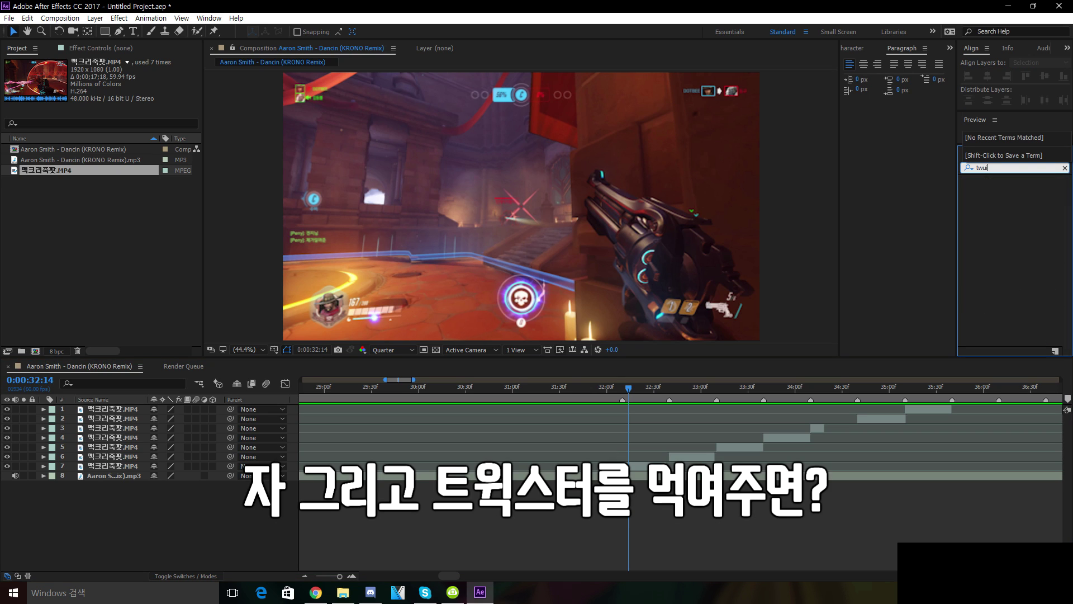
pyautogui.press('BackSpace')
pyautogui.press('BackSpace')
pyautogui.press('BackSpace')
pyautogui.write('wixtor')
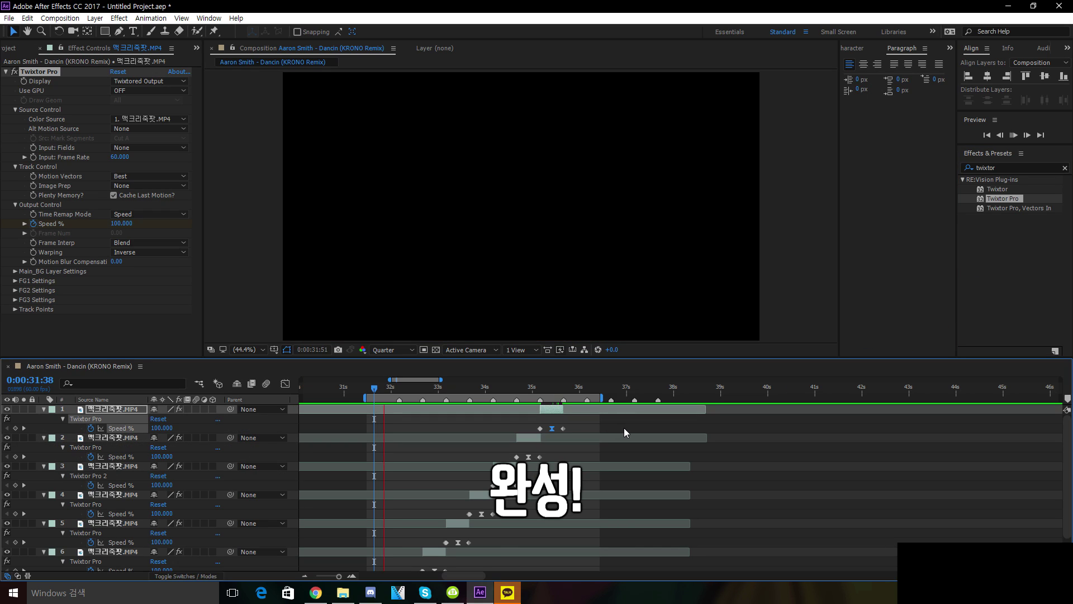
# Move the current time to the first clip's start at 0:00:32:10 and set Twixtor Pro's input frame rate to 60
pyautogui.press('space')
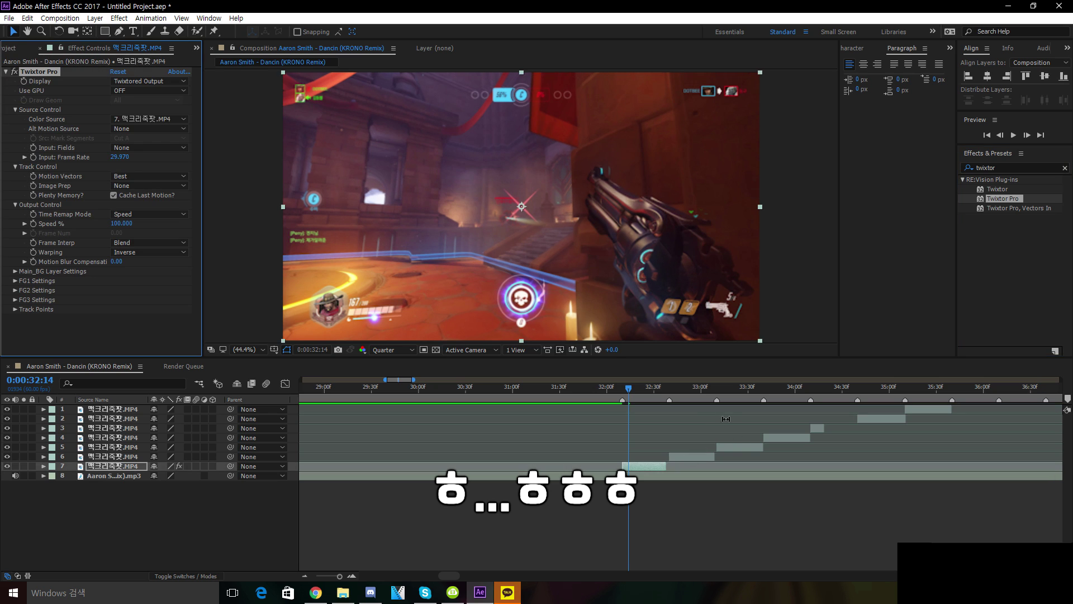
pyautogui.click(623, 388)
pyautogui.scroll(1, 631, 436)
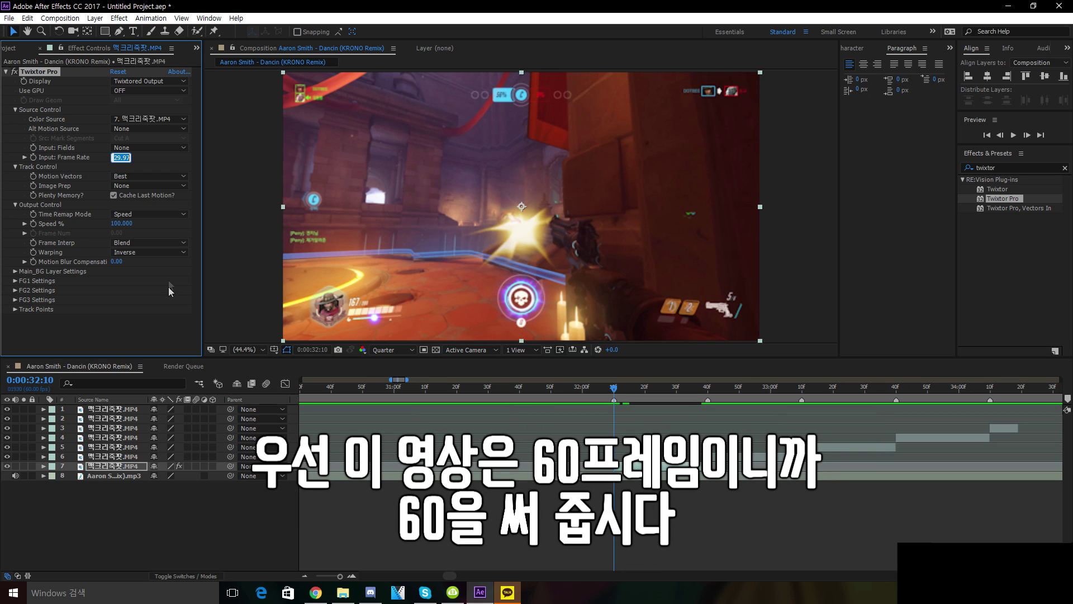
pyautogui.write('60')
pyautogui.click(133, 337)
# Keyframe Twixtor Pro's Speed % at 290 at the start of the first clip, 0:00:32:10
pyautogui.press('pageup')
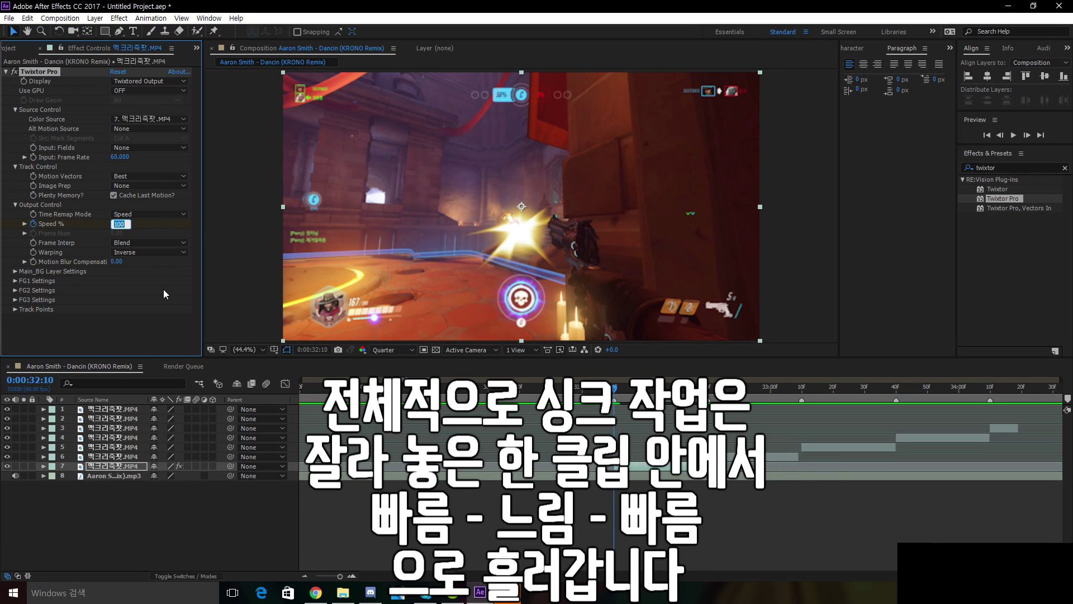
pyautogui.write('290')
pyautogui.press('Return')
# Keyframe Speed % at 25 inside the first clip and back at 290 at the clip's end, 0:00:32:39
pyautogui.moveTo(616, 387); pyautogui.dragTo(705, 387)
pyautogui.click(129, 224)
pyautogui.write('25')
pyautogui.click(146, 329)
pyautogui.click(119, 224)
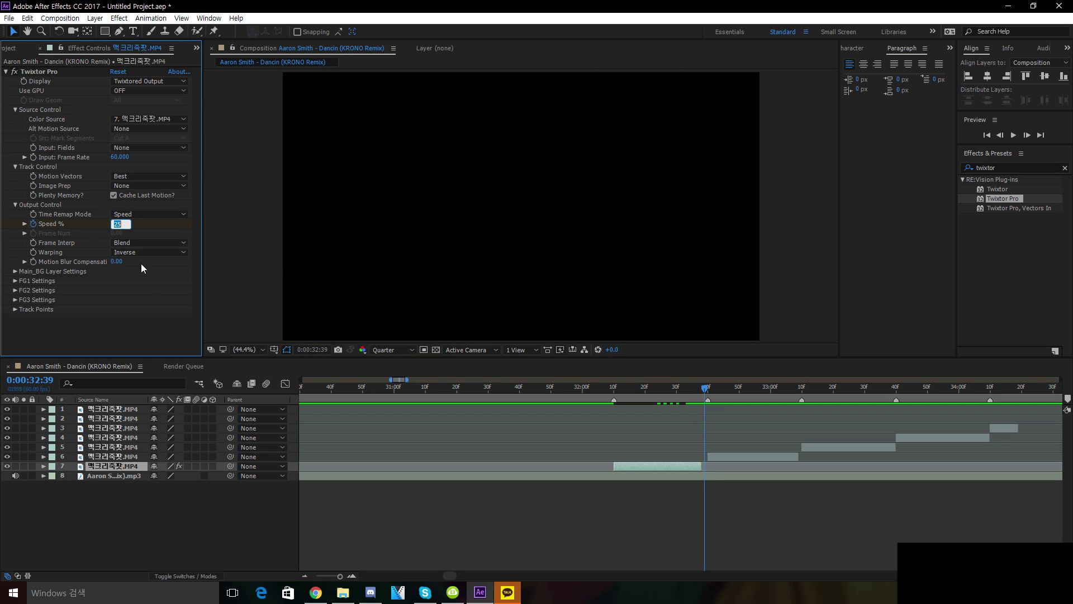
# Extend the end of the first clip to the 0:00:32:40 marker to fill the gap before the next clip
pyautogui.scroll(2, 696, 475)
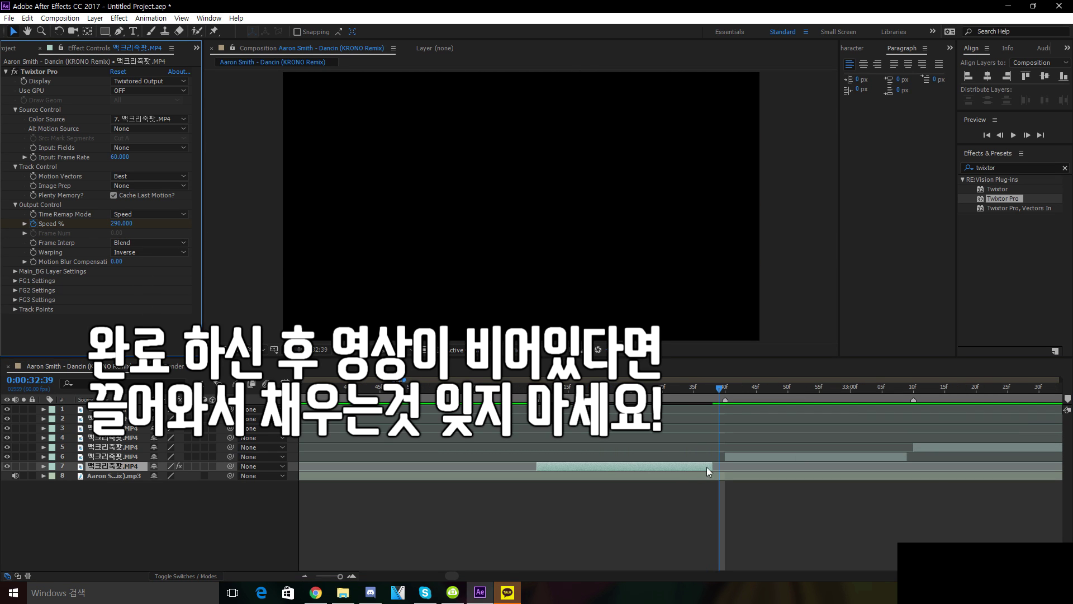
pyautogui.moveTo(710, 467); pyautogui.dragTo(723, 470)
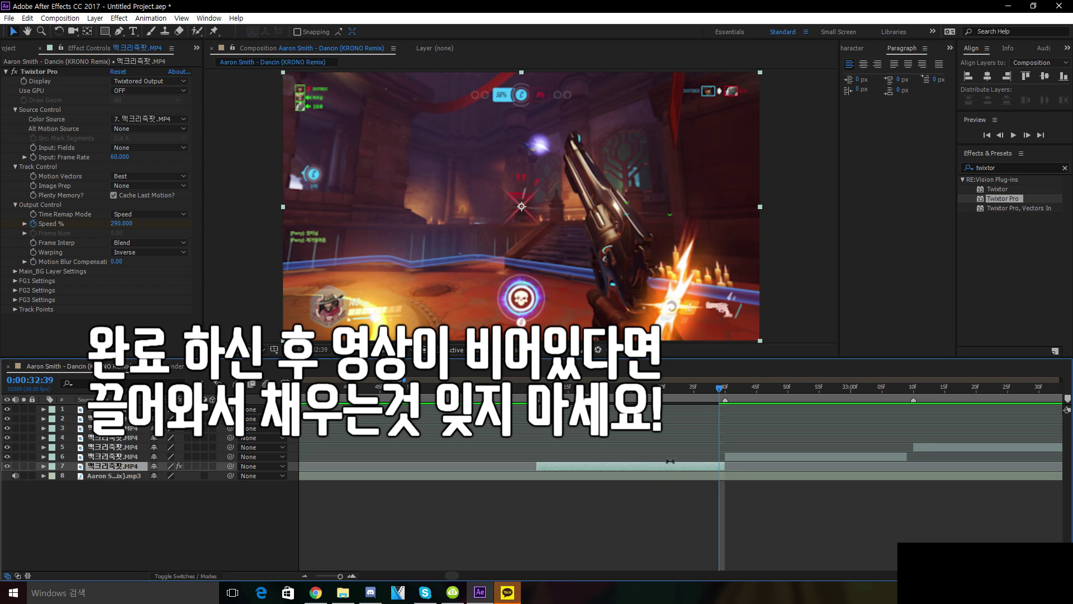
# Apply Easy Ease to the first clip's slow middle Speed % keyframe and stretch its curve handles toward the neighbouring keyframes
pyautogui.press('u')
pyautogui.click(625, 485)
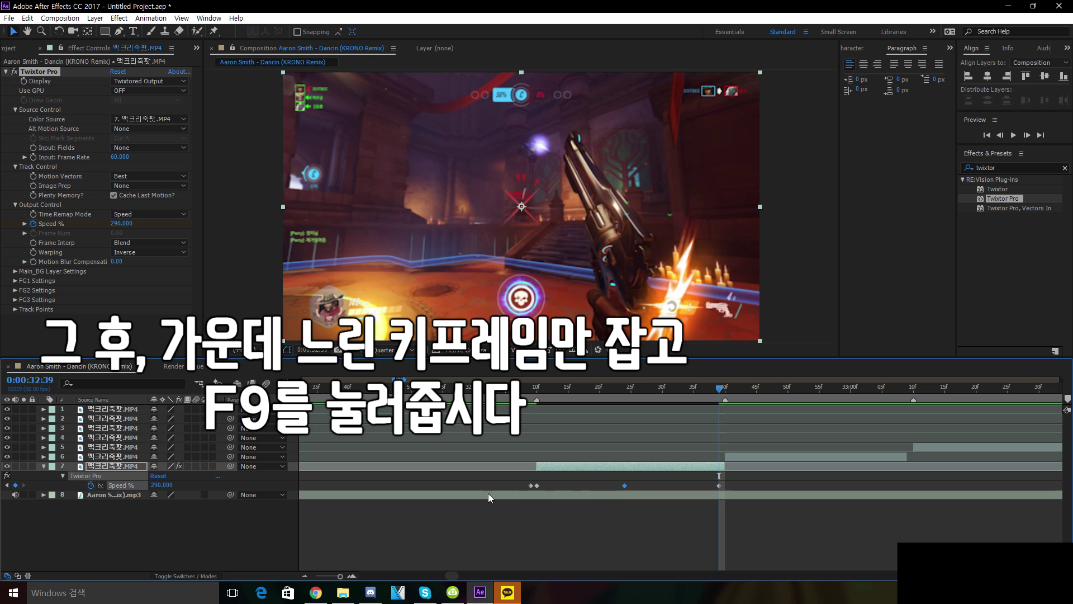
pyautogui.press('F9')
pyautogui.click(288, 383)
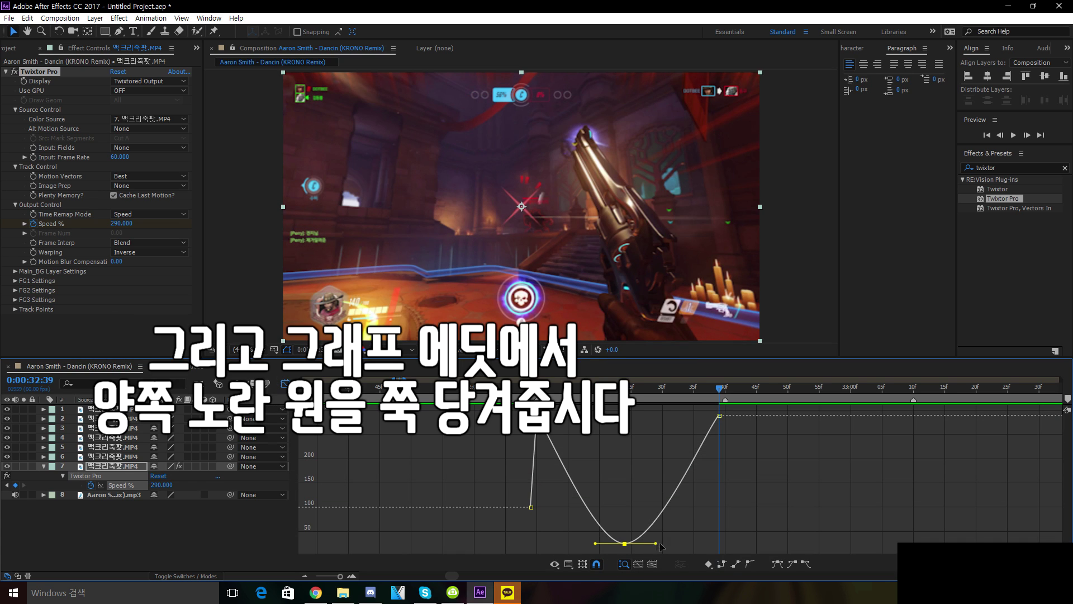
pyautogui.moveTo(656, 543); pyautogui.dragTo(718, 542)
pyautogui.click(285, 384)
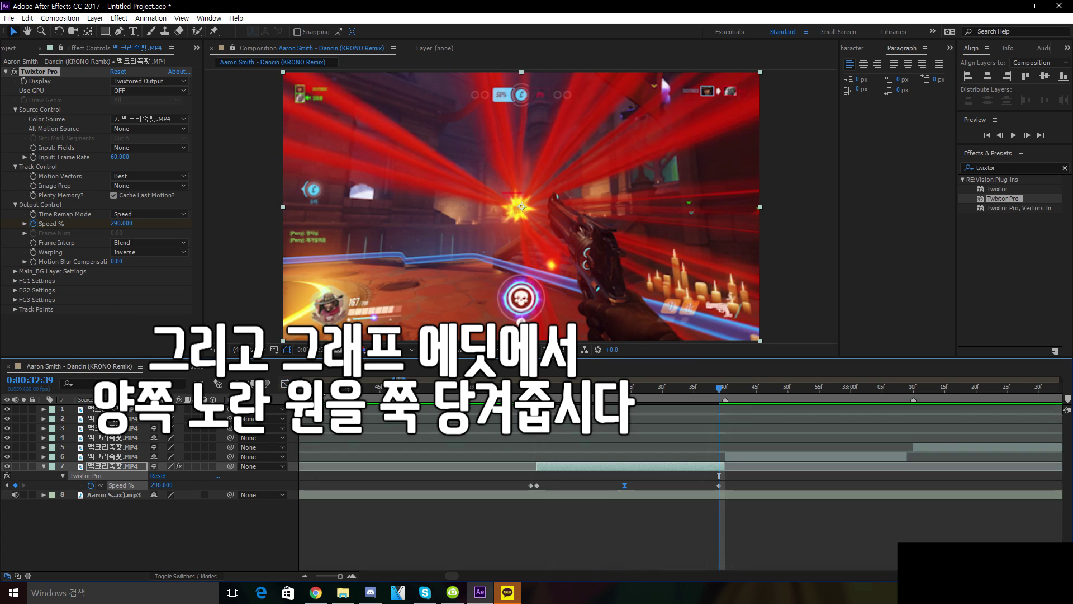
# Play back the first clip from 0:00:32:10 to check the eased speed change
pyautogui.moveTo(714, 387); pyautogui.dragTo(536, 394)
pyautogui.press('space')
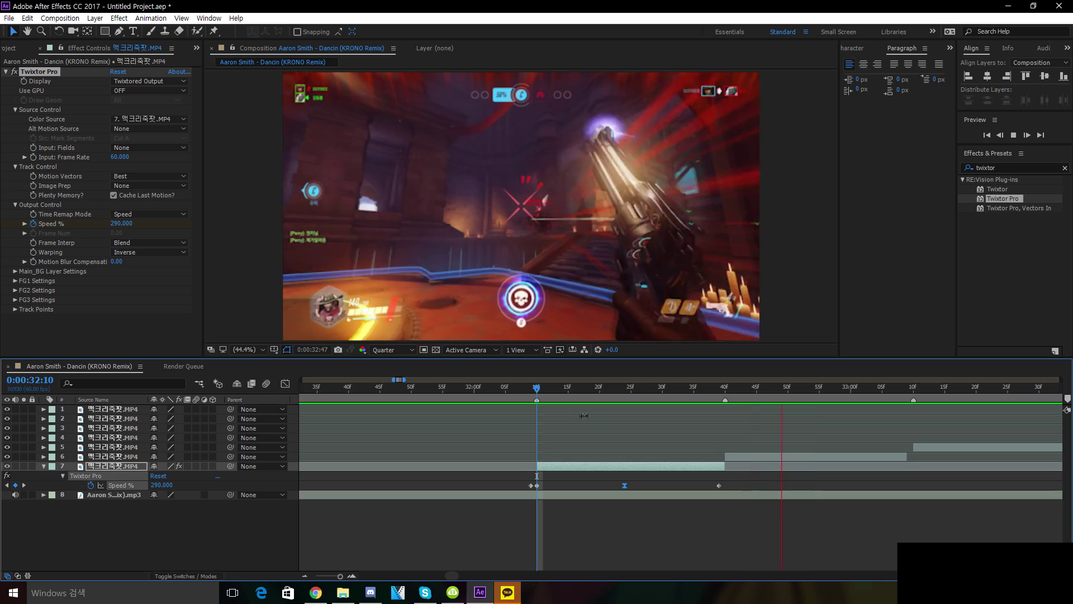
pyautogui.click(373, 387)
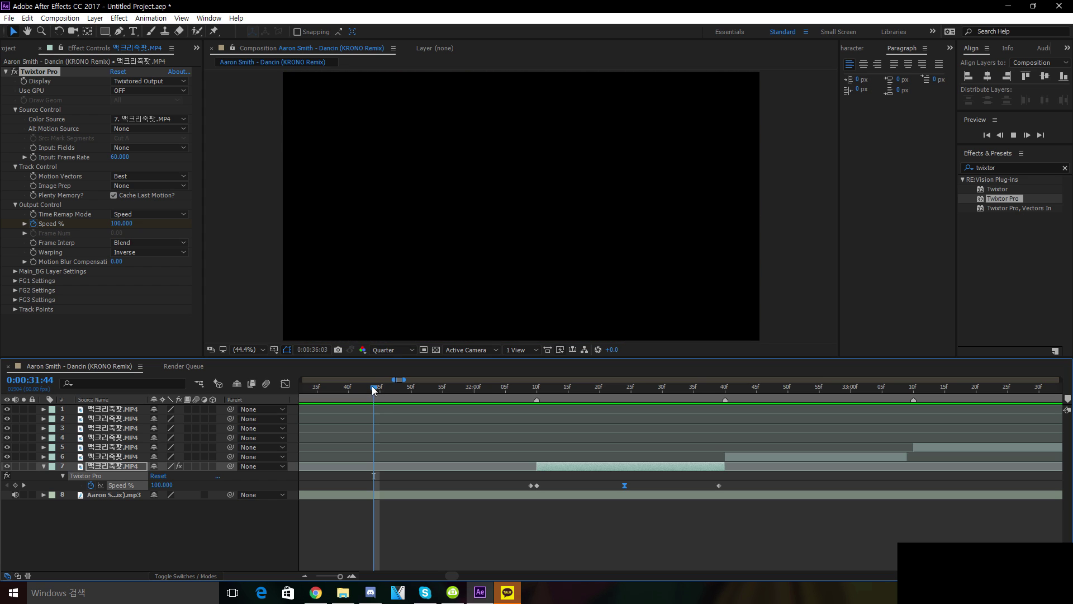
pyautogui.click(535, 387)
pyautogui.press('space')
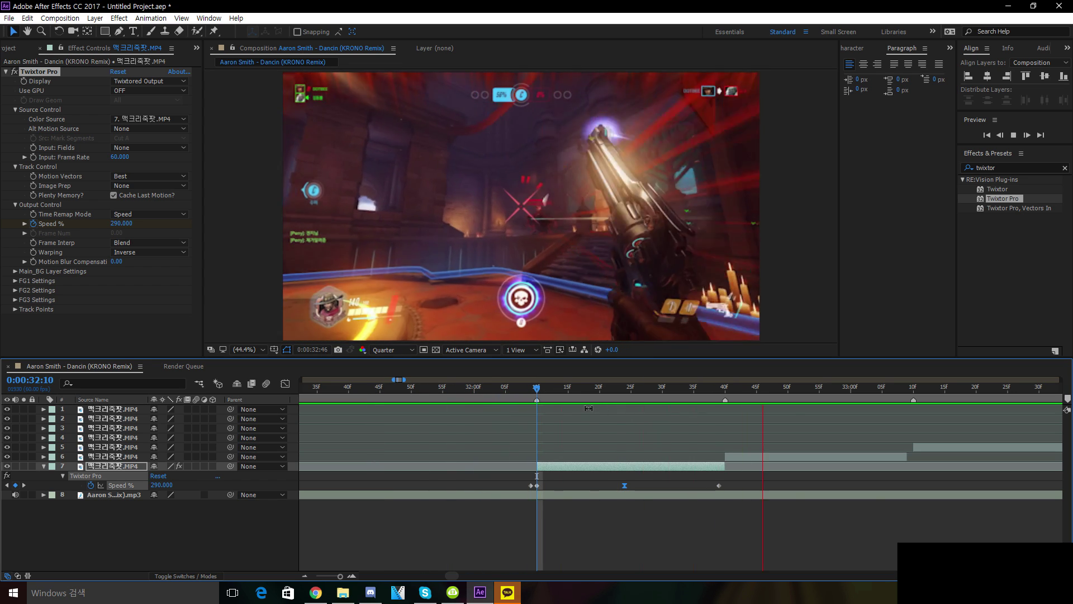
# Apply Twixtor Pro to the second clip and keyframe its Speed % at the start, middle and end, with 290 at the end
pyautogui.moveTo(532, 392); pyautogui.dragTo(832, 396)
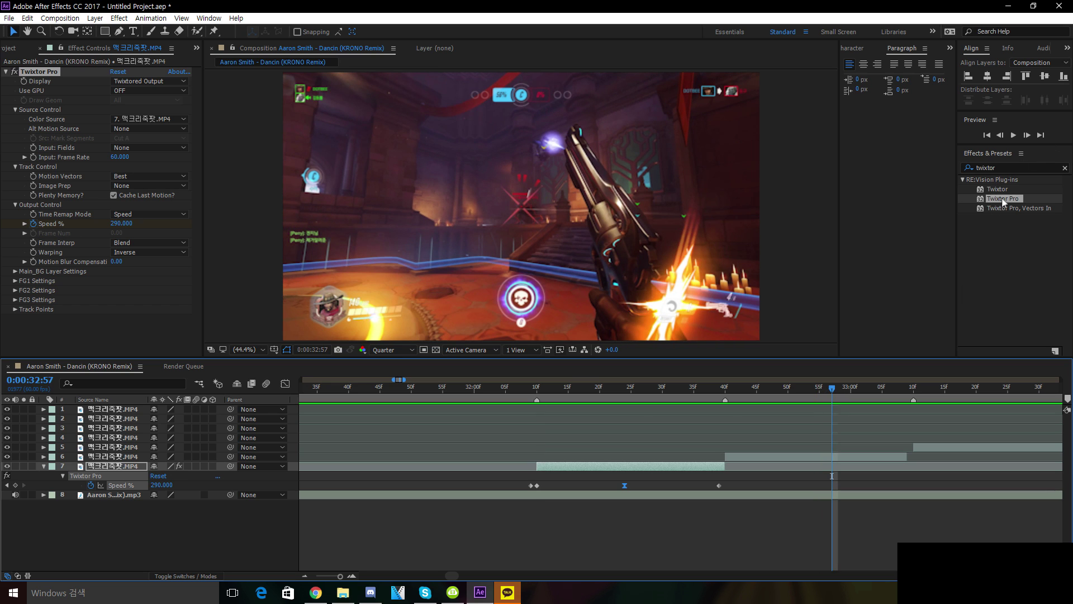
pyautogui.moveTo(1003, 199); pyautogui.dragTo(816, 457)
pyautogui.click(826, 394)
pyautogui.moveTo(826, 394); pyautogui.dragTo(908, 395)
# Apply Easy Ease to the second clip's middle Speed % keyframe and adjust its speed curve
pyautogui.press('u')
pyautogui.click(819, 476)
pyautogui.press('F9')
pyautogui.click(285, 383)
pyautogui.click(285, 383)
pyautogui.moveTo(536, 393); pyautogui.dragTo(400, 390)
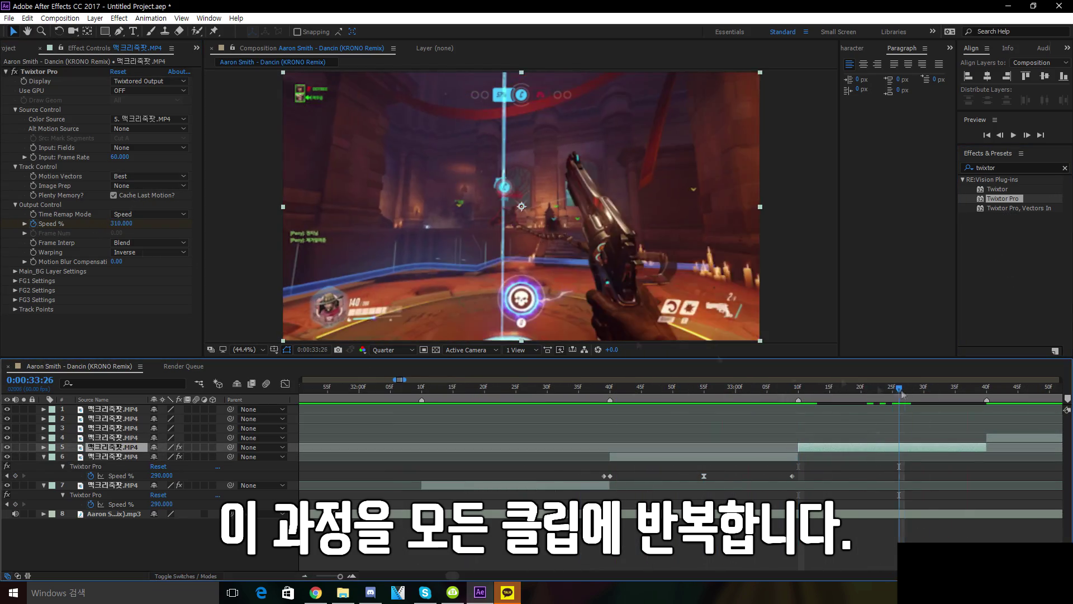
# Complete the third clip's Speed % keyframes with 310 at its end, then ease the middle keyframe and adjust its curve
pyautogui.moveTo(902, 395); pyautogui.dragTo(982, 395)
pyautogui.press('u')
pyautogui.click(892, 466)
pyautogui.press('F9')
pyautogui.click(285, 383)
pyautogui.click(285, 383)
# Play back the fourth clip from 0:00:33:40 to examine its speed change and the section that follows
pyautogui.moveTo(423, 394); pyautogui.dragTo(930, 403)
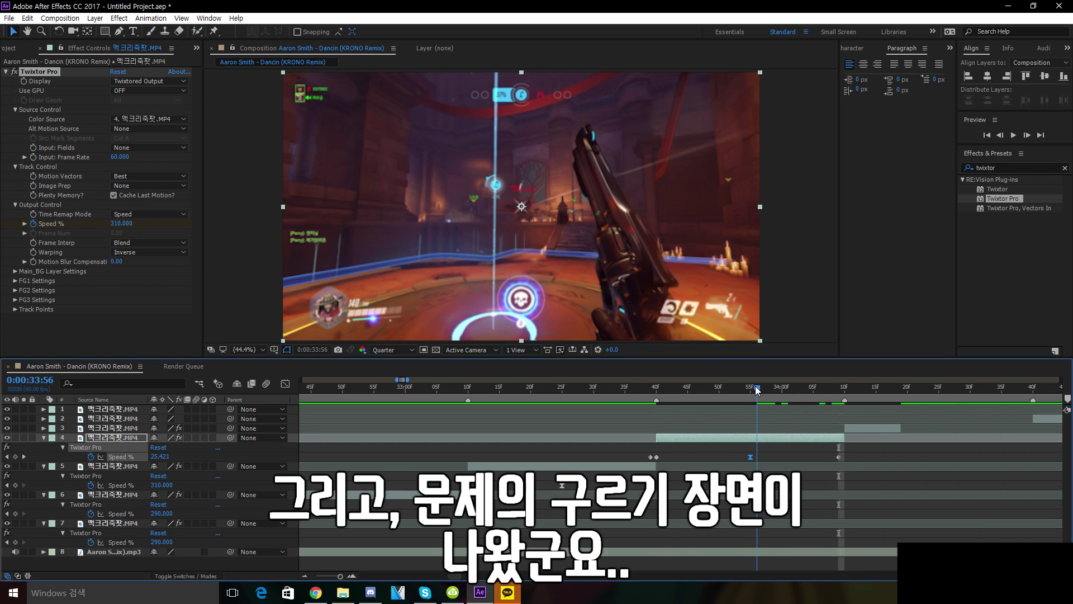
pyautogui.moveTo(757, 389); pyautogui.dragTo(659, 384)
pyautogui.press('space')
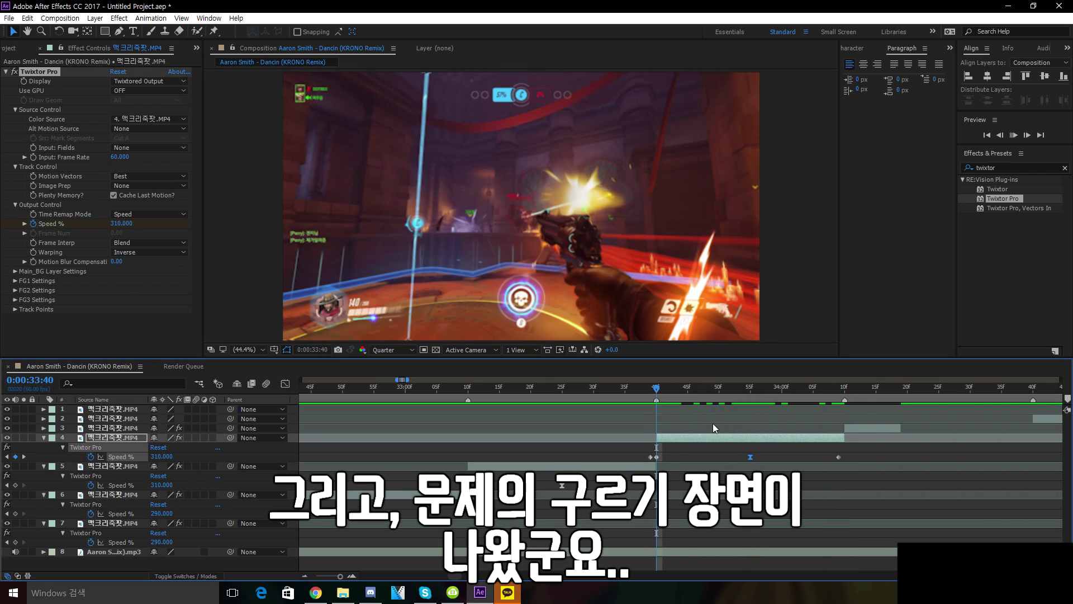
pyautogui.moveTo(659, 391); pyautogui.dragTo(938, 398)
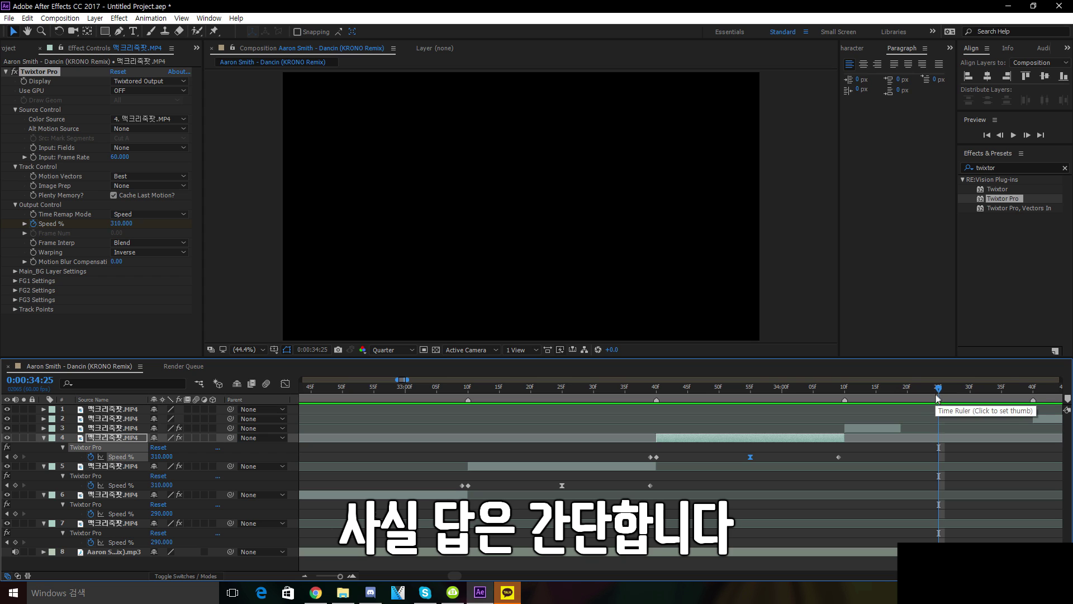
# Apply Twixtor Pro to the short clip starting at 0:00:34:10 and set the new effect's input frame rate to 60
pyautogui.moveTo(940, 390); pyautogui.dragTo(846, 383)
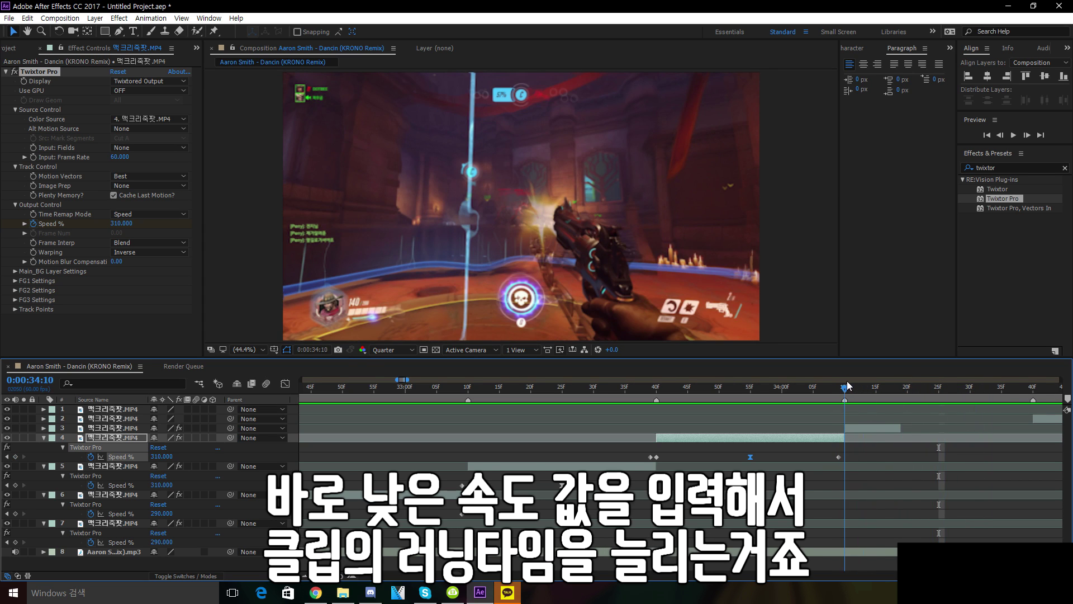
pyautogui.moveTo(1005, 203); pyautogui.dragTo(533, 320)
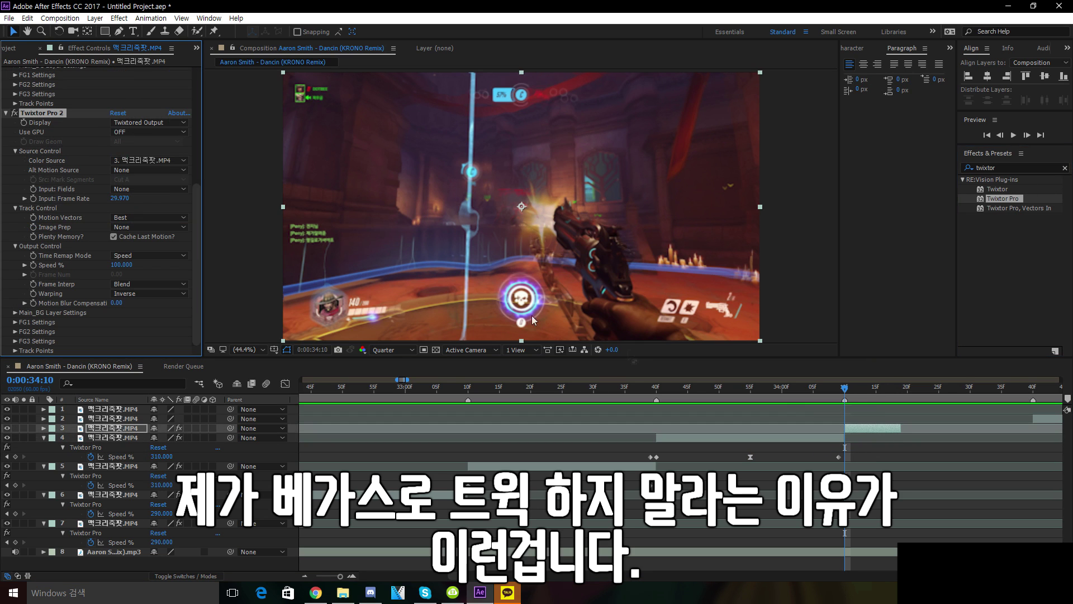
pyautogui.click(117, 198)
pyautogui.write('60')
pyautogui.click(153, 365)
pyautogui.press('pageup')
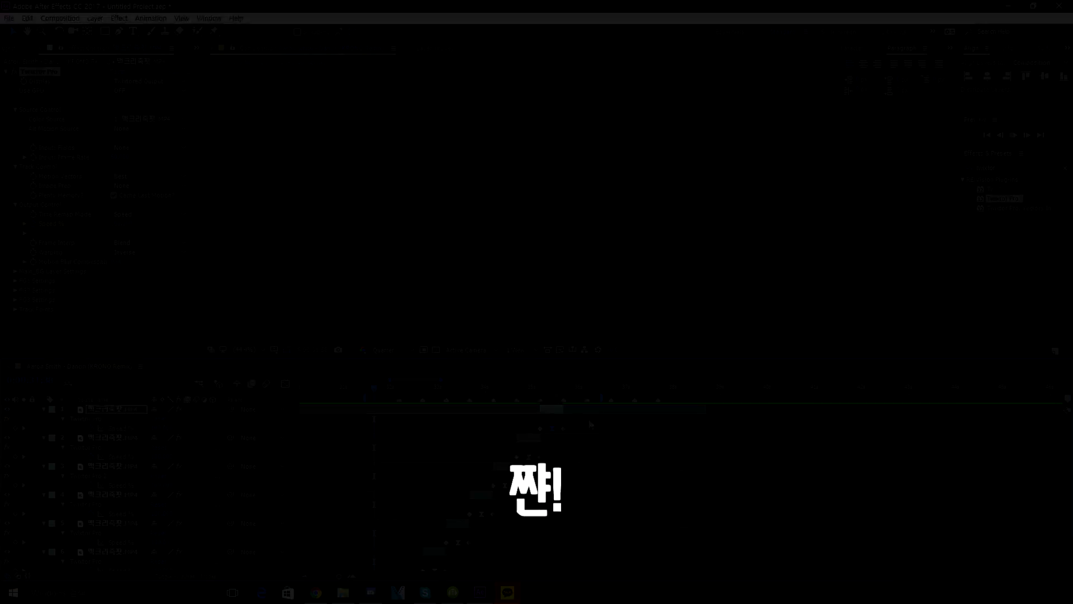
# Play back the finished montage from 0:00:31:38 and inspect the frame at 0:00:33:56
pyautogui.press('space')
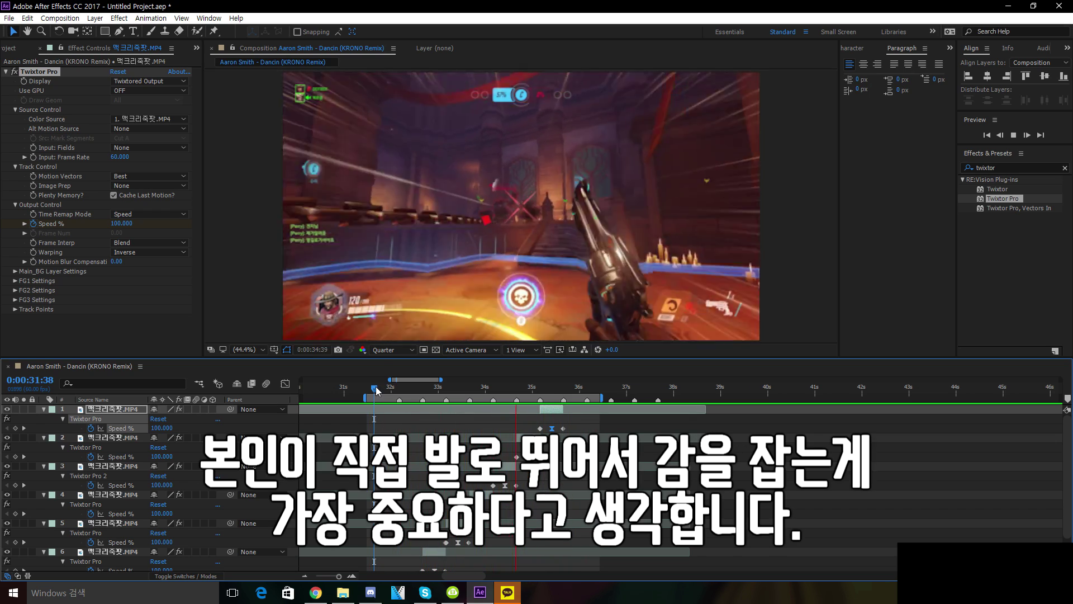
pyautogui.moveTo(374, 388); pyautogui.dragTo(483, 387)
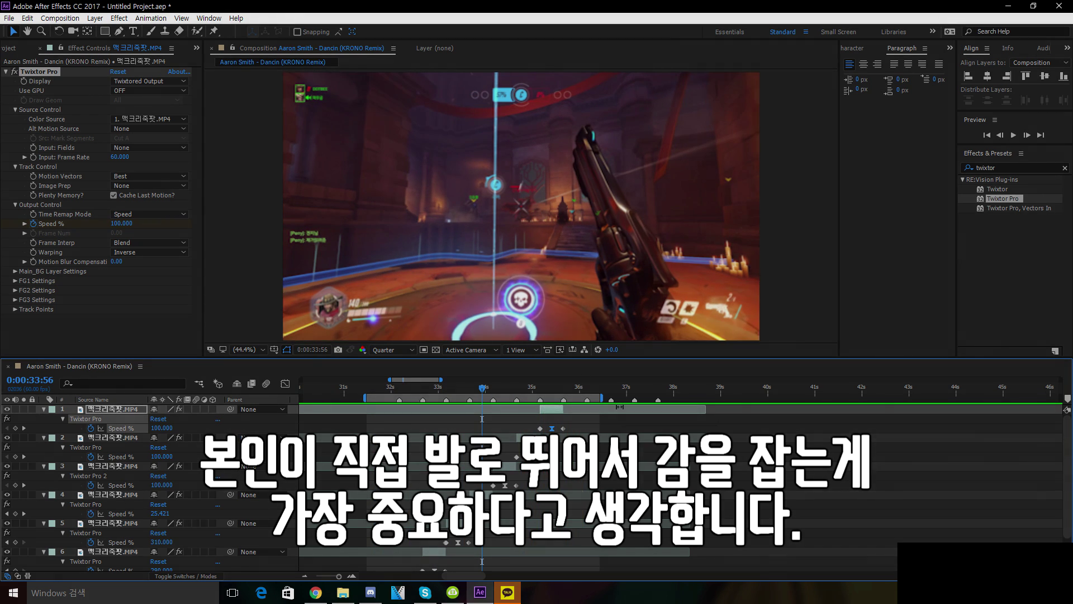
pyautogui.scroll(-1, 482, 425)
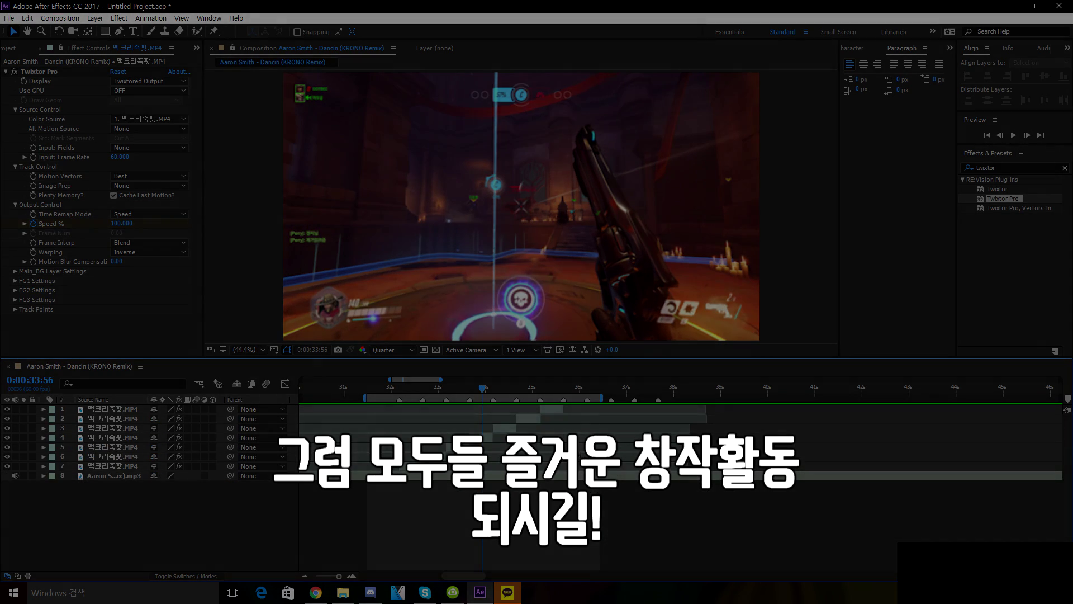